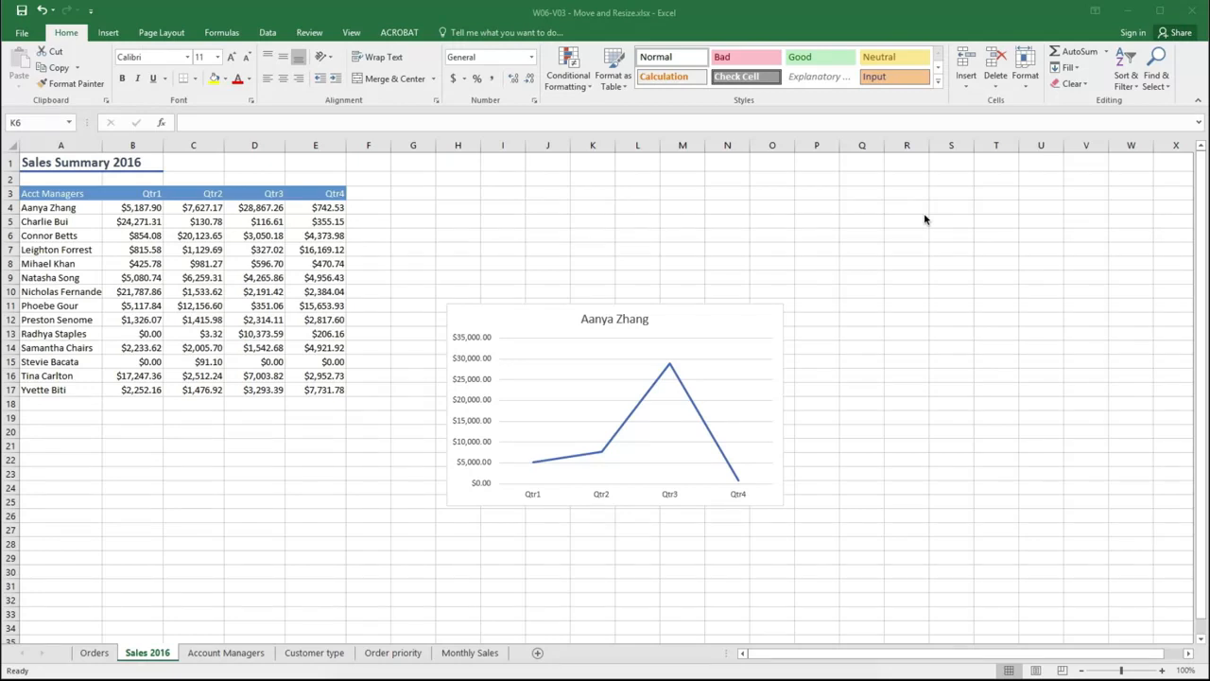
Spread the stacked charts apart: line chart upper right, column chart below the table, Qtr1 pie lower right, and the remaining pie beside the table
{"action": "left_click", "coordinate": [532, 325]}
{"action": "left_click", "coordinate": [530, 322]}
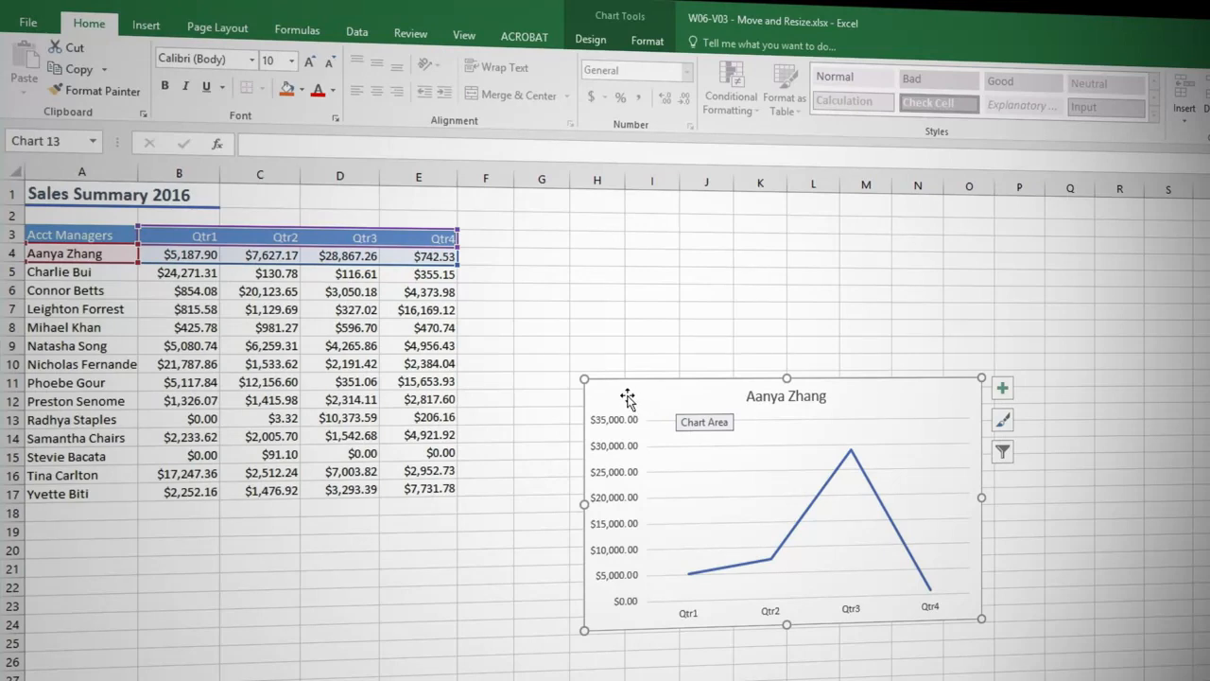
{"action": "left_click_drag", "start_coordinate": [627, 397], "coordinate": [1087, 248]}
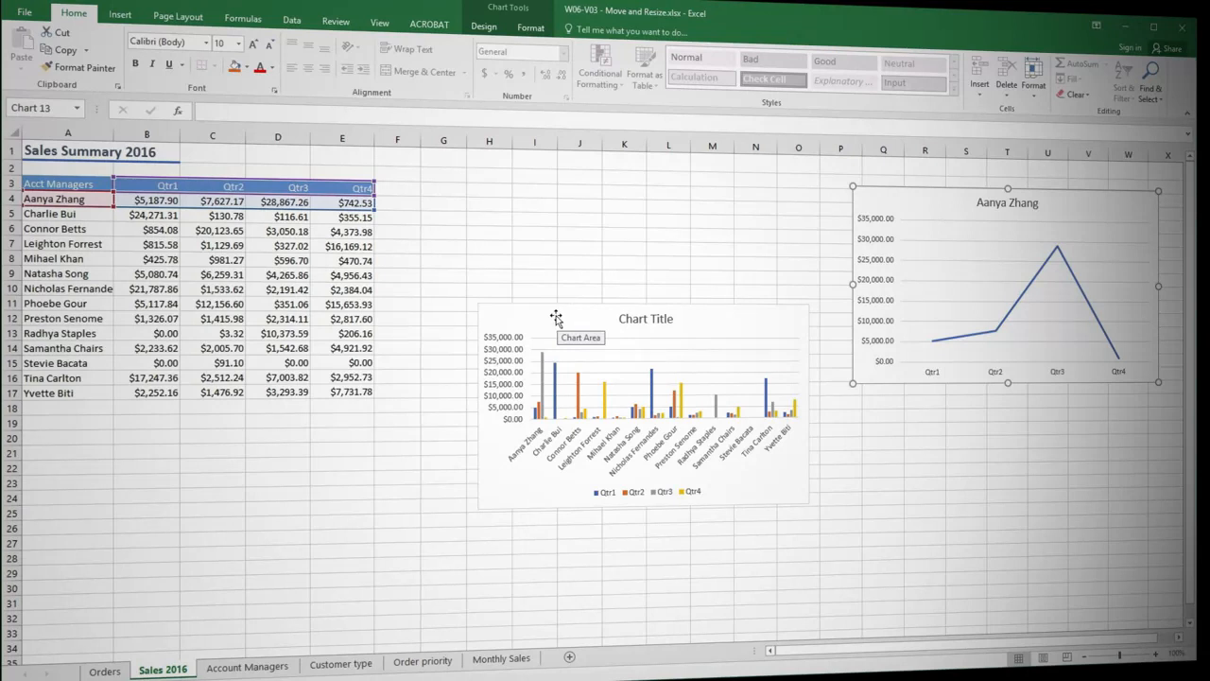
{"action": "left_click_drag", "start_coordinate": [556, 317], "coordinate": [189, 471]}
{"action": "left_click_drag", "start_coordinate": [549, 324], "coordinate": [939, 453]}
{"action": "left_click_drag", "start_coordinate": [503, 319], "coordinate": [472, 196]}
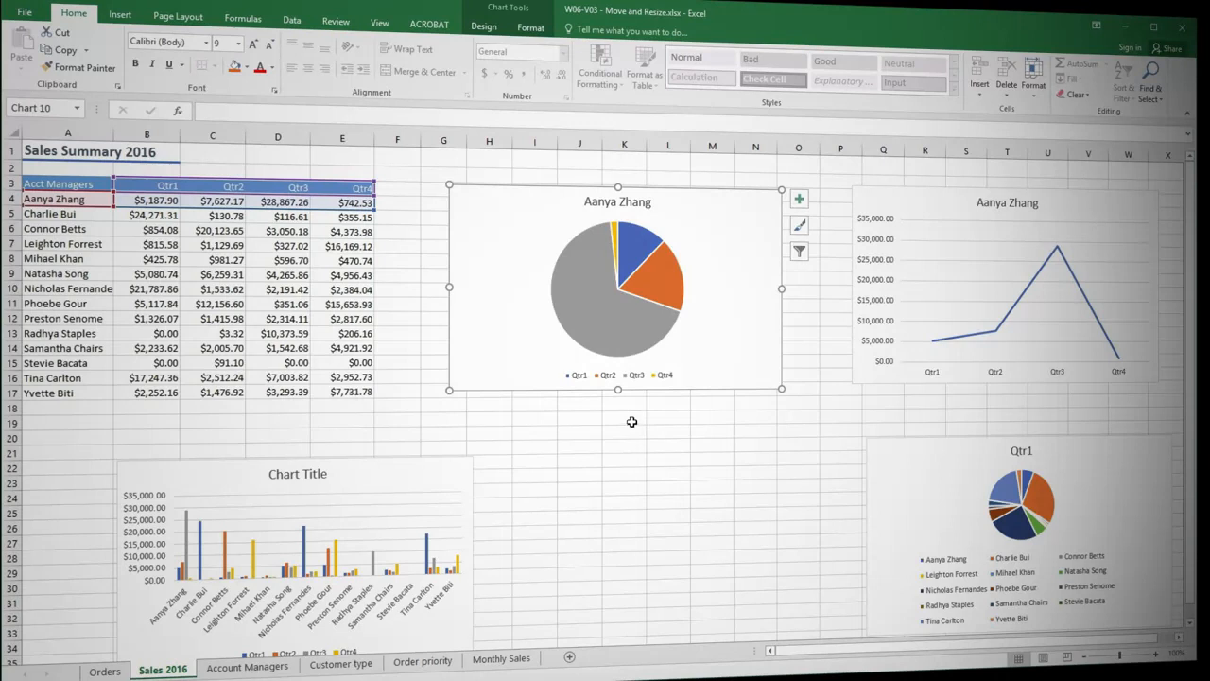
Copy the account manager's pie chart beside the sales table and paste it into a new worksheet
{"action": "right_click", "coordinate": [498, 227]}
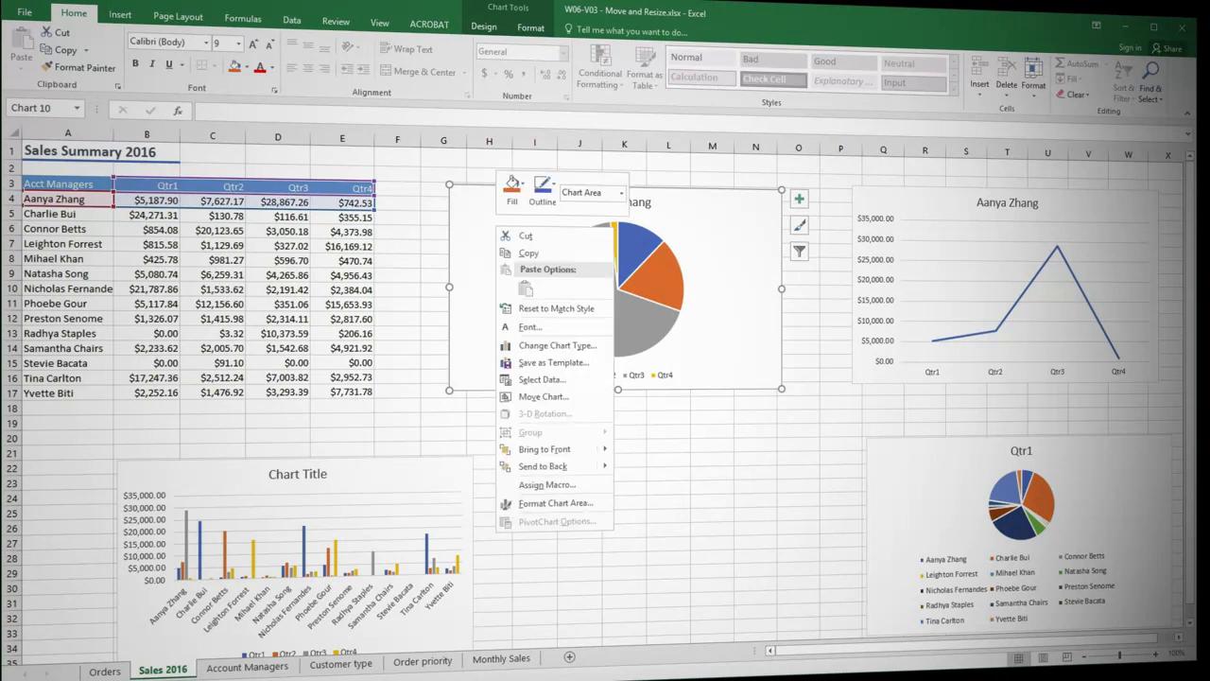
{"action": "left_click", "coordinate": [527, 253]}
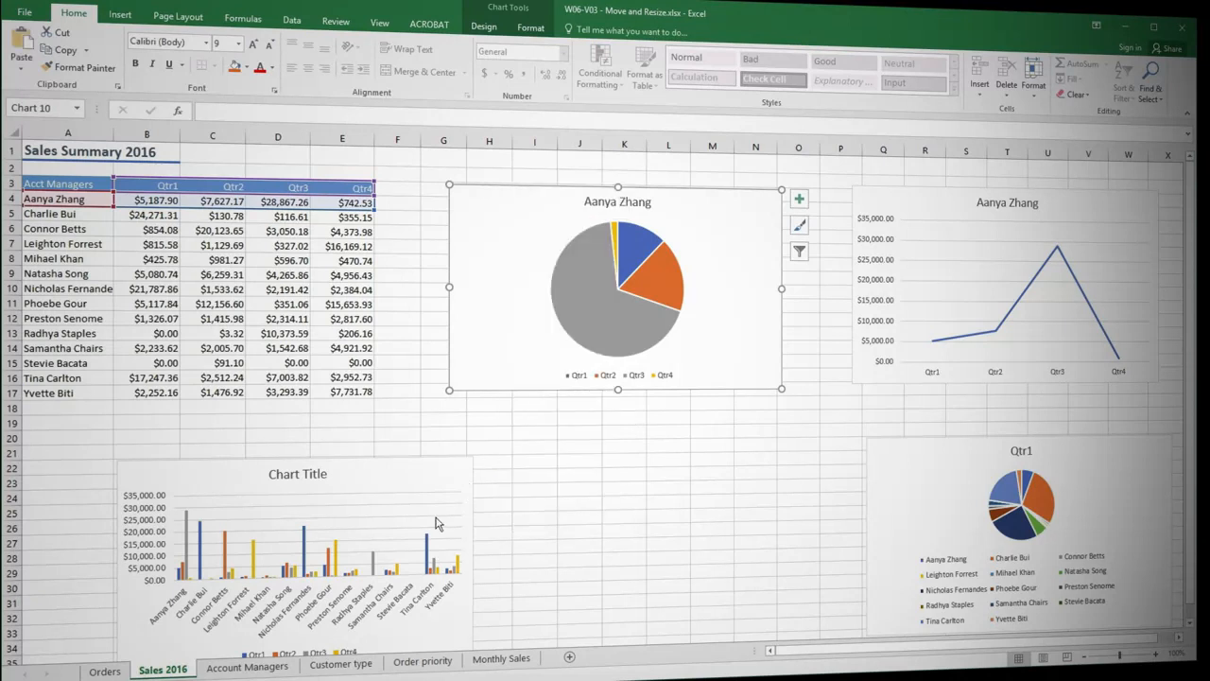
{"action": "left_click", "coordinate": [570, 659]}
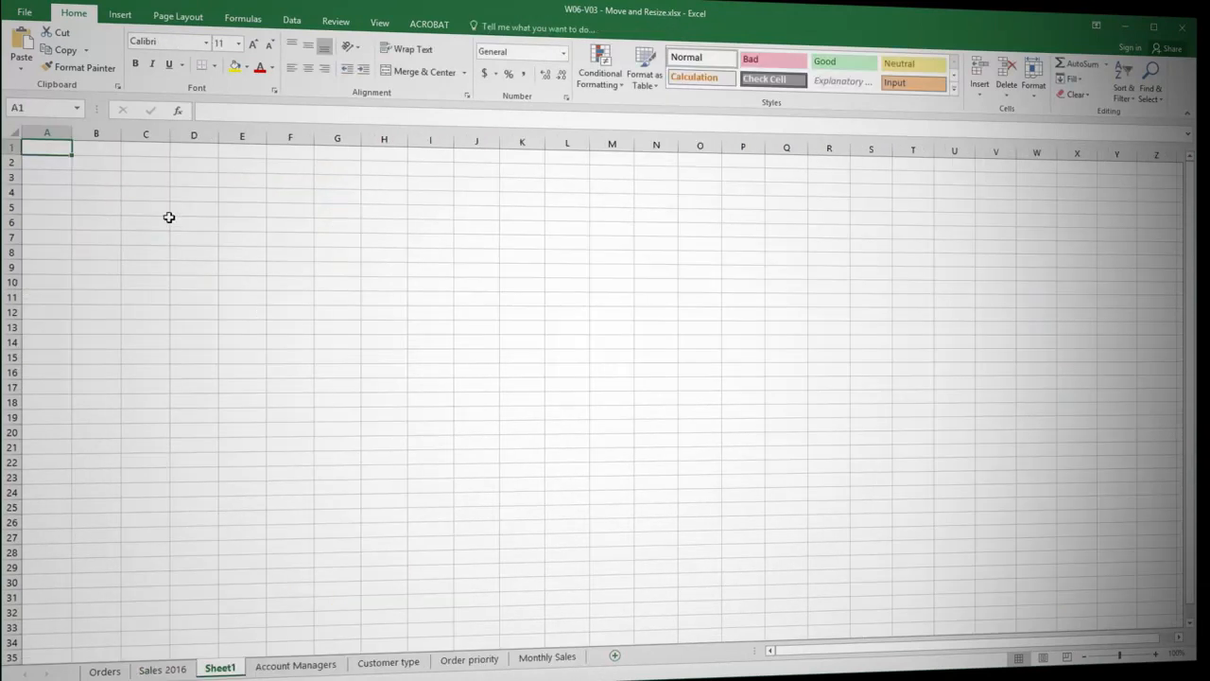
{"action": "left_click", "coordinate": [22, 39]}
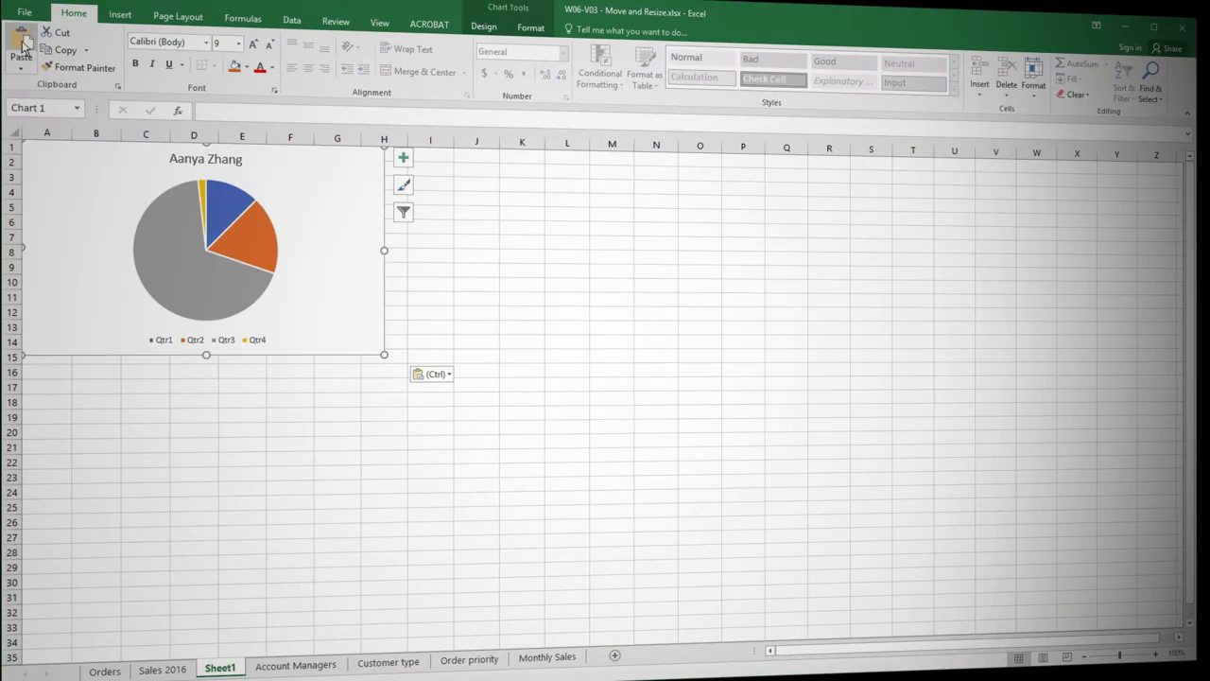
Move the account manager's pie chart from Sales 2016 to the Order priority sheet as an embedded object
{"action": "left_click", "coordinate": [163, 670]}
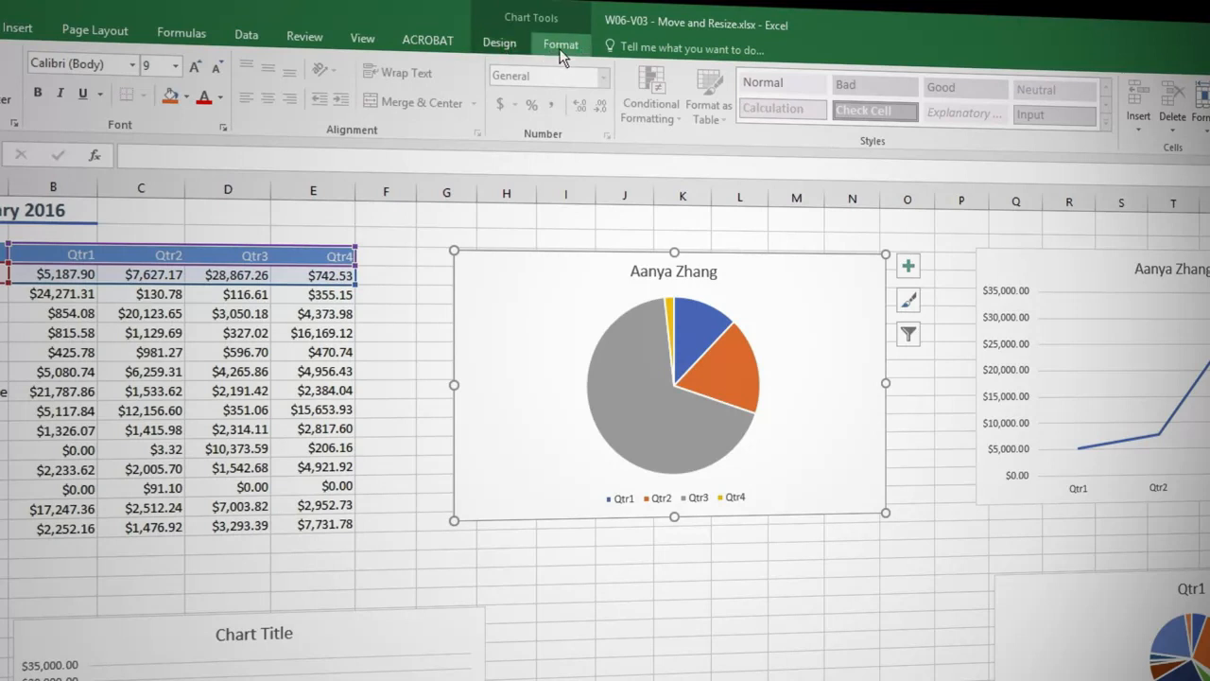
{"action": "left_click", "coordinate": [509, 46]}
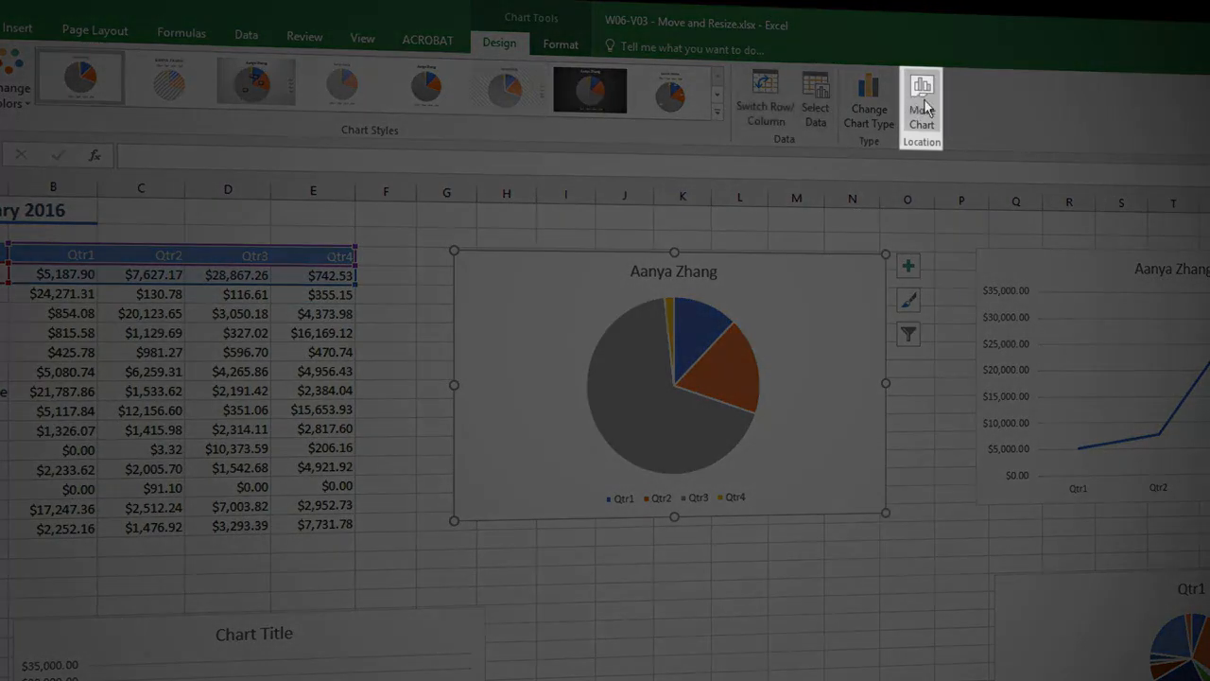
{"action": "left_click", "coordinate": [924, 109]}
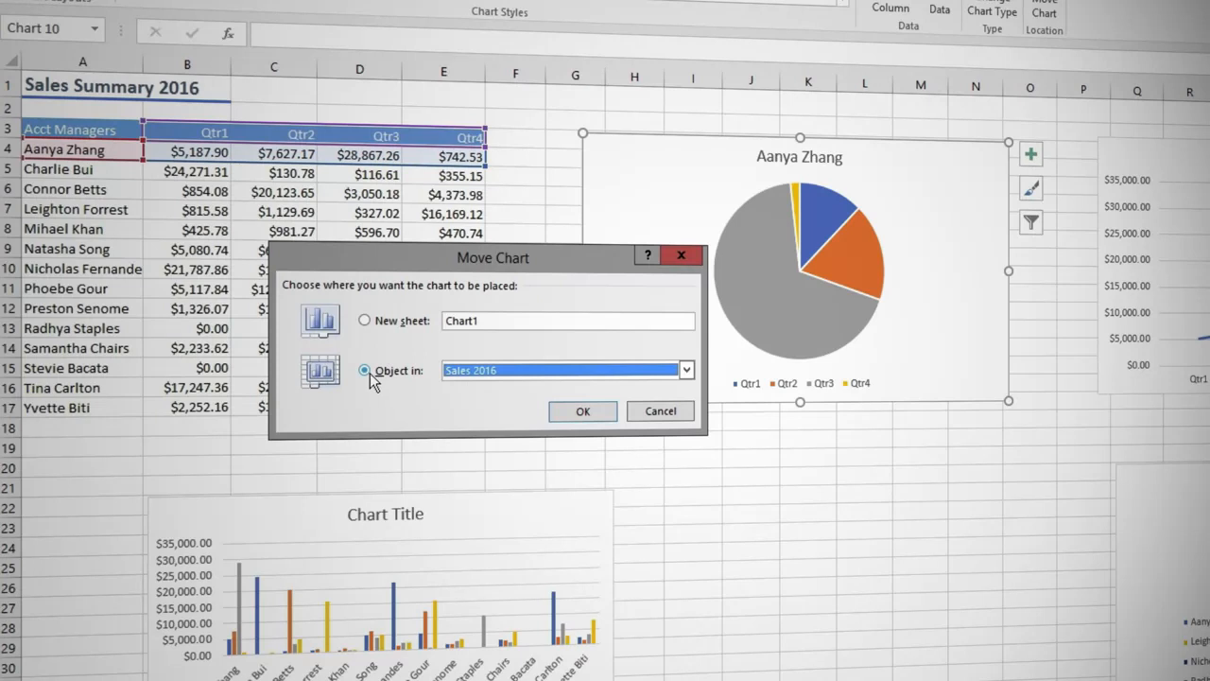
{"action": "left_click", "coordinate": [688, 371]}
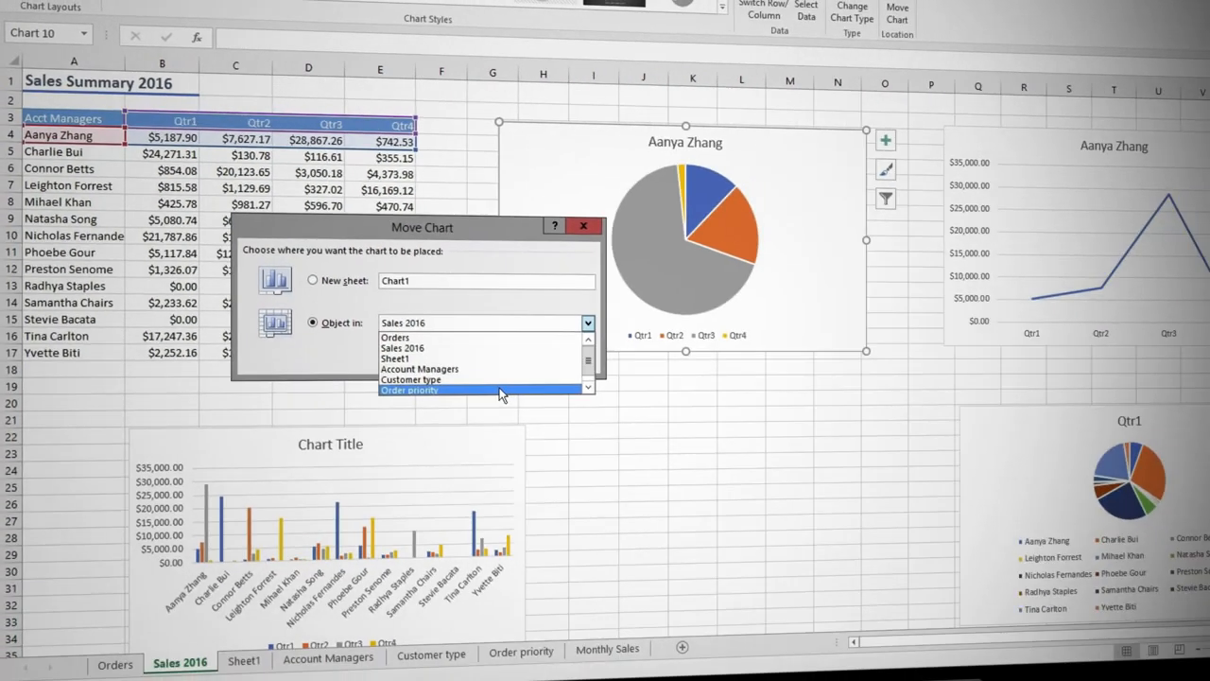
{"action": "left_click", "coordinate": [501, 388]}
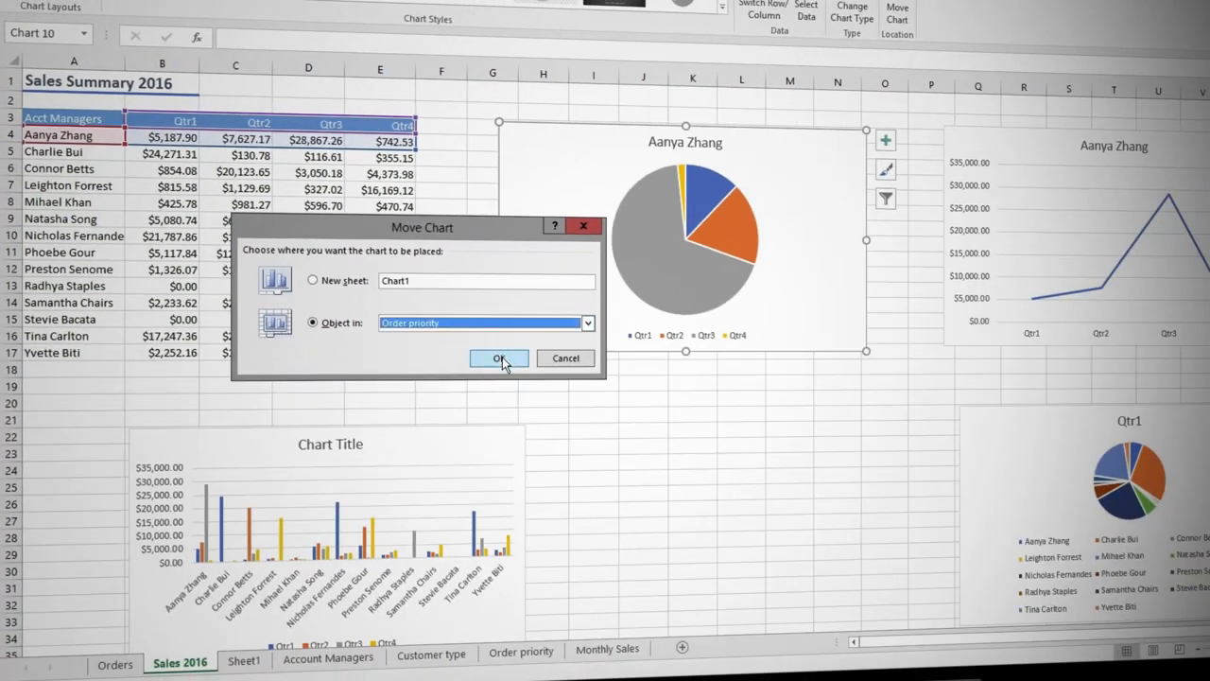
{"action": "left_click", "coordinate": [500, 358]}
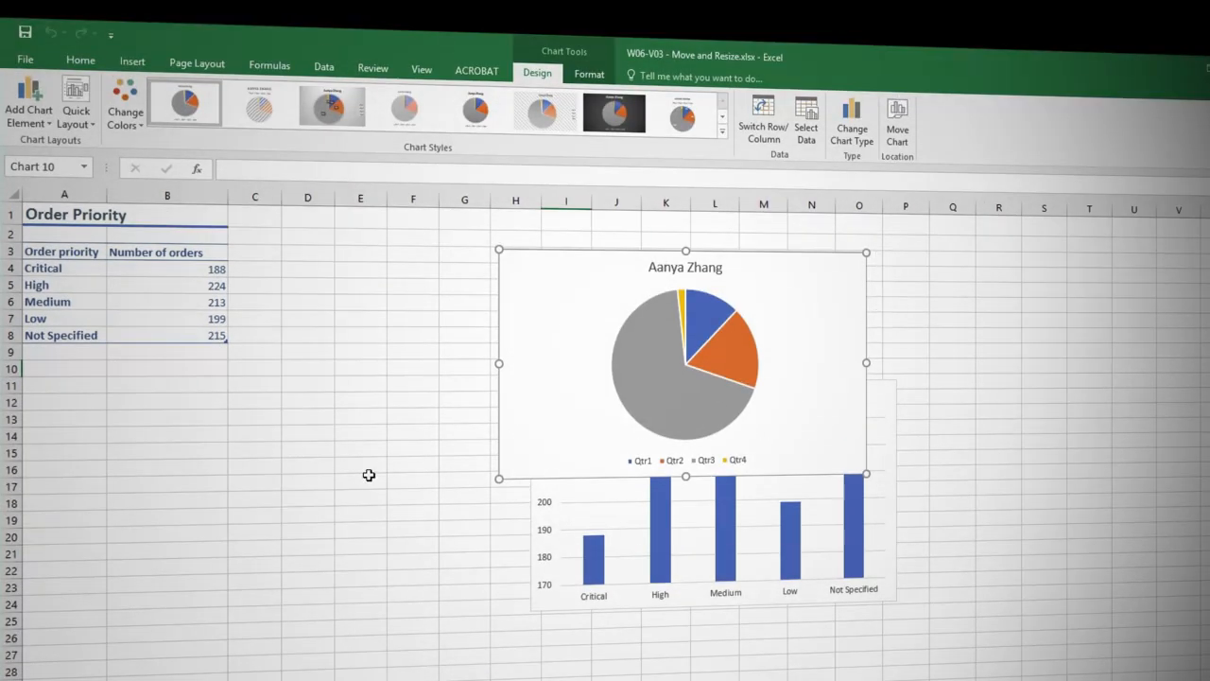
{"action": "left_click", "coordinate": [369, 475]}
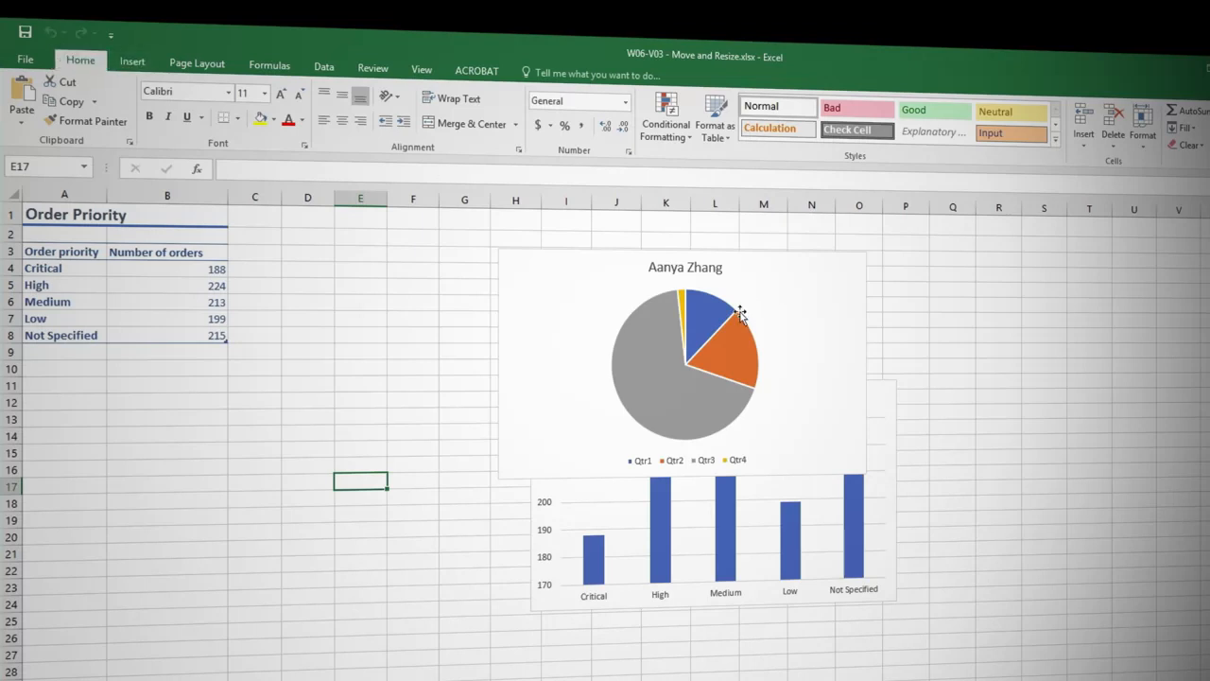
Move the account manager's pie chart from the Order priority sheet back to Sales 2016
{"action": "left_click", "coordinate": [577, 288]}
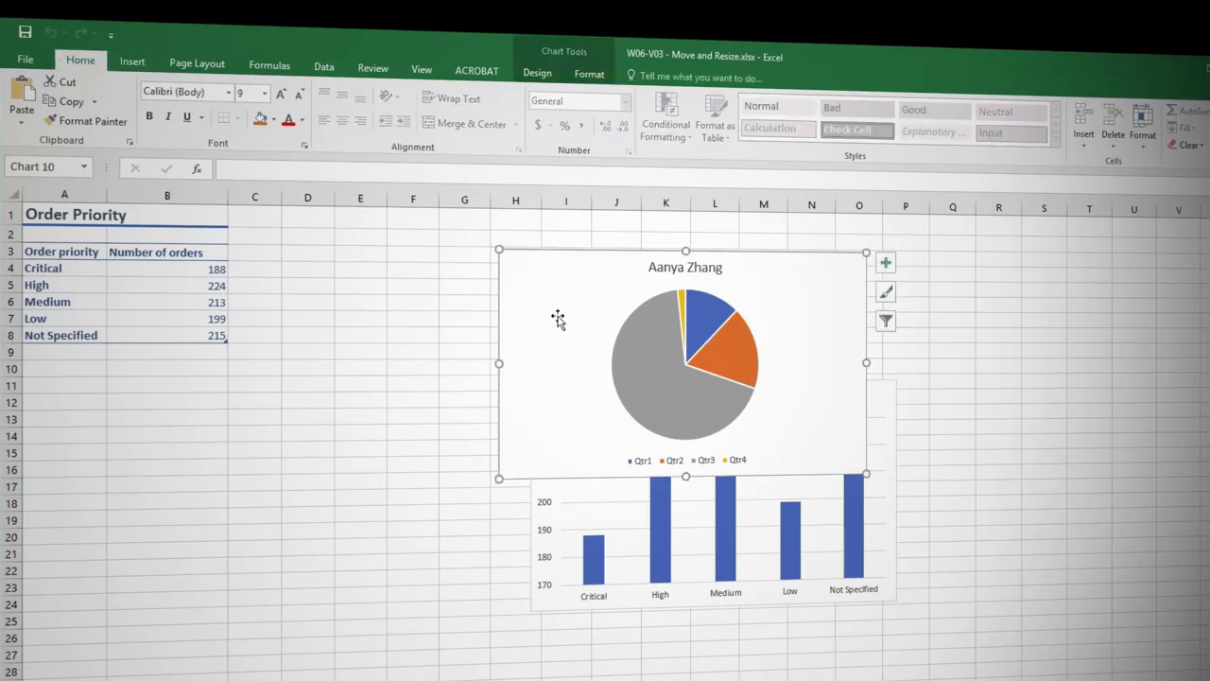
{"action": "left_click", "coordinate": [539, 74]}
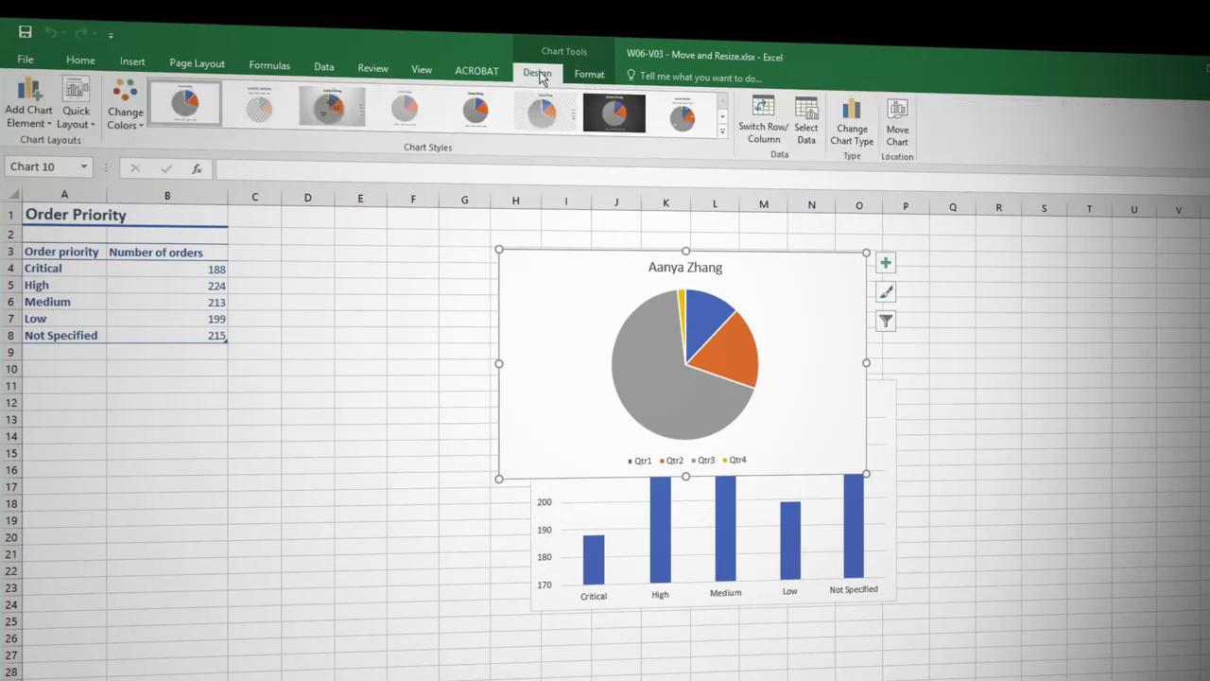
{"action": "left_click", "coordinate": [903, 137]}
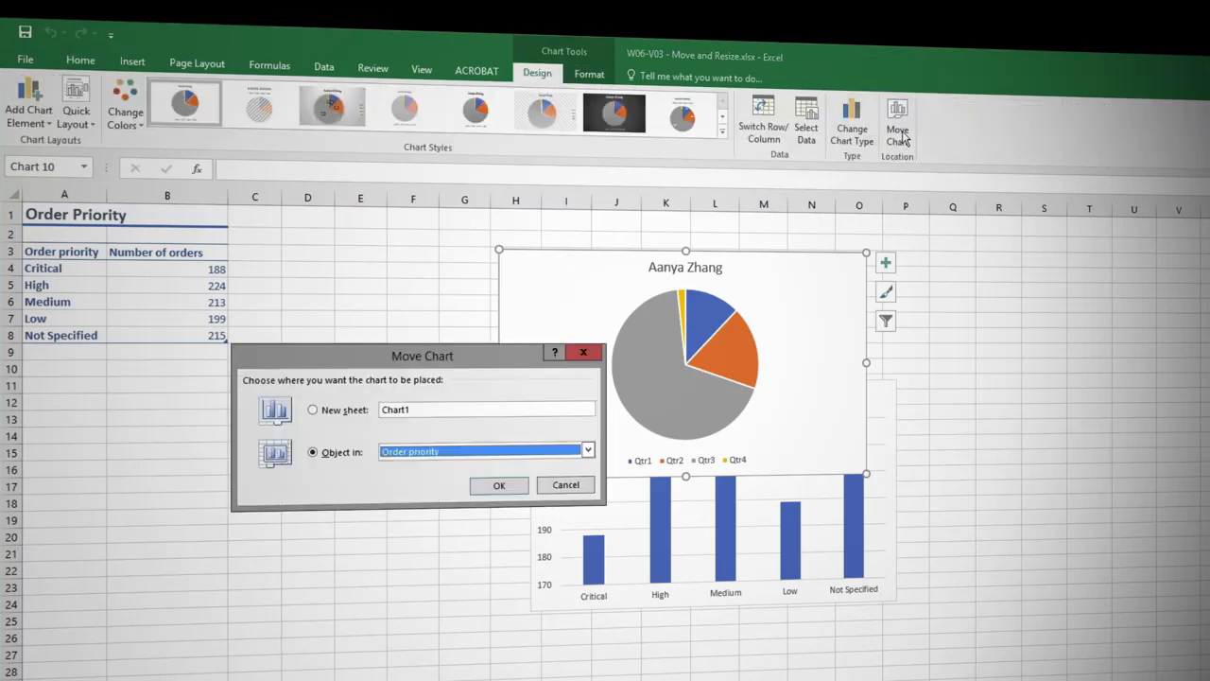
{"action": "left_click", "coordinate": [589, 452]}
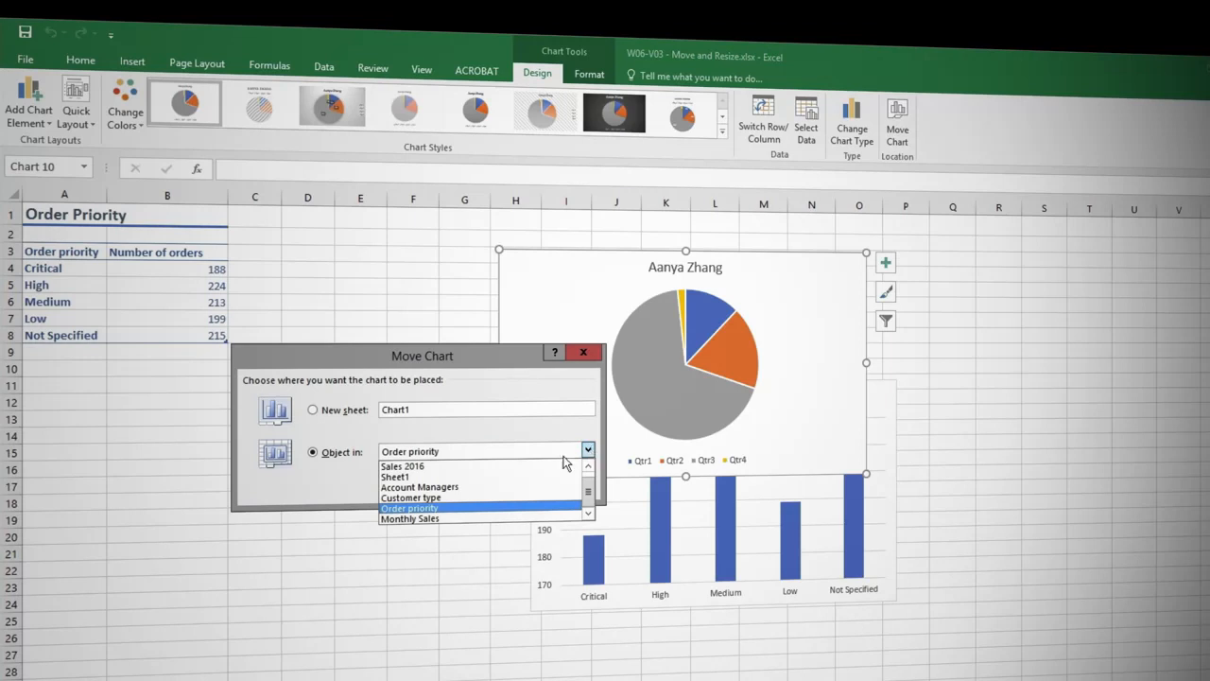
{"action": "left_click", "coordinate": [516, 465]}
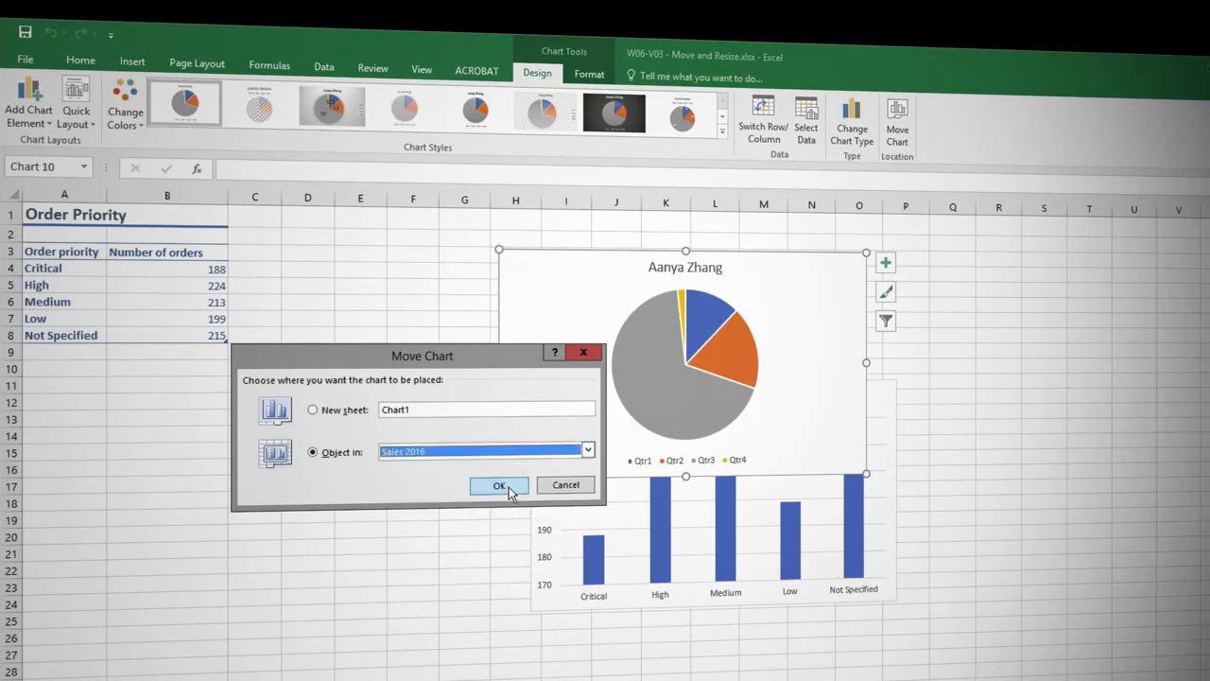
{"action": "left_click", "coordinate": [508, 490]}
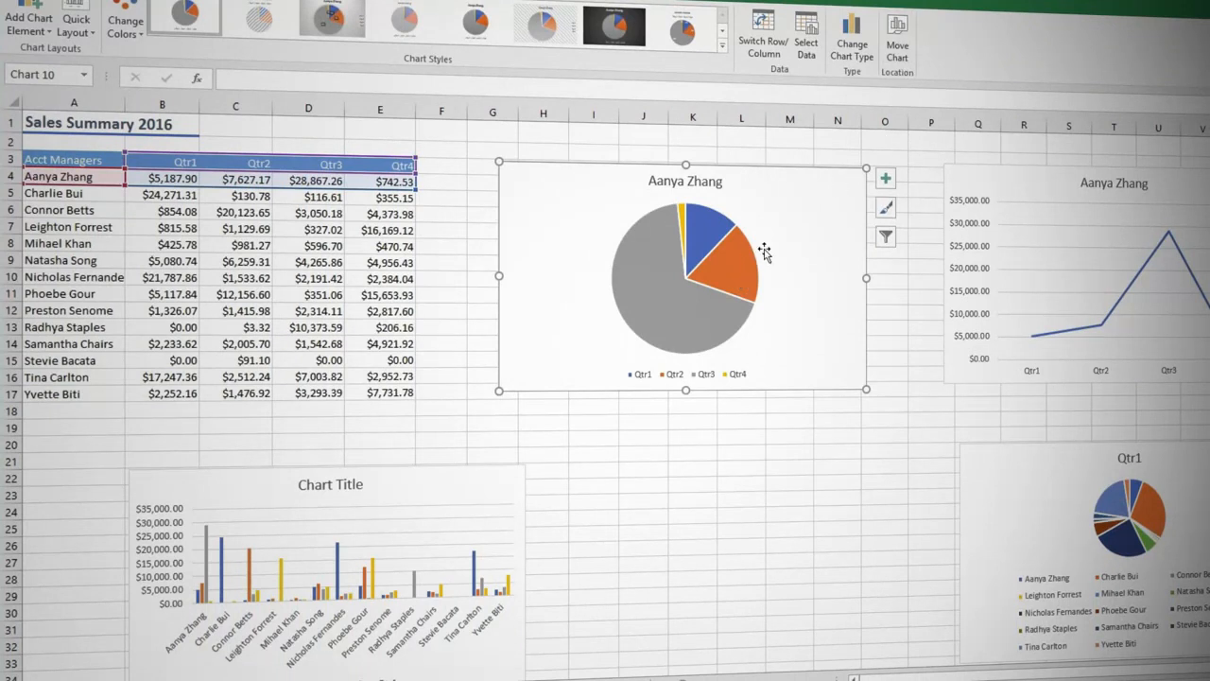
Move the pie chart to its own new chart sheet, named with the account manager's full name followed by 2016
{"action": "left_click", "coordinate": [897, 47]}
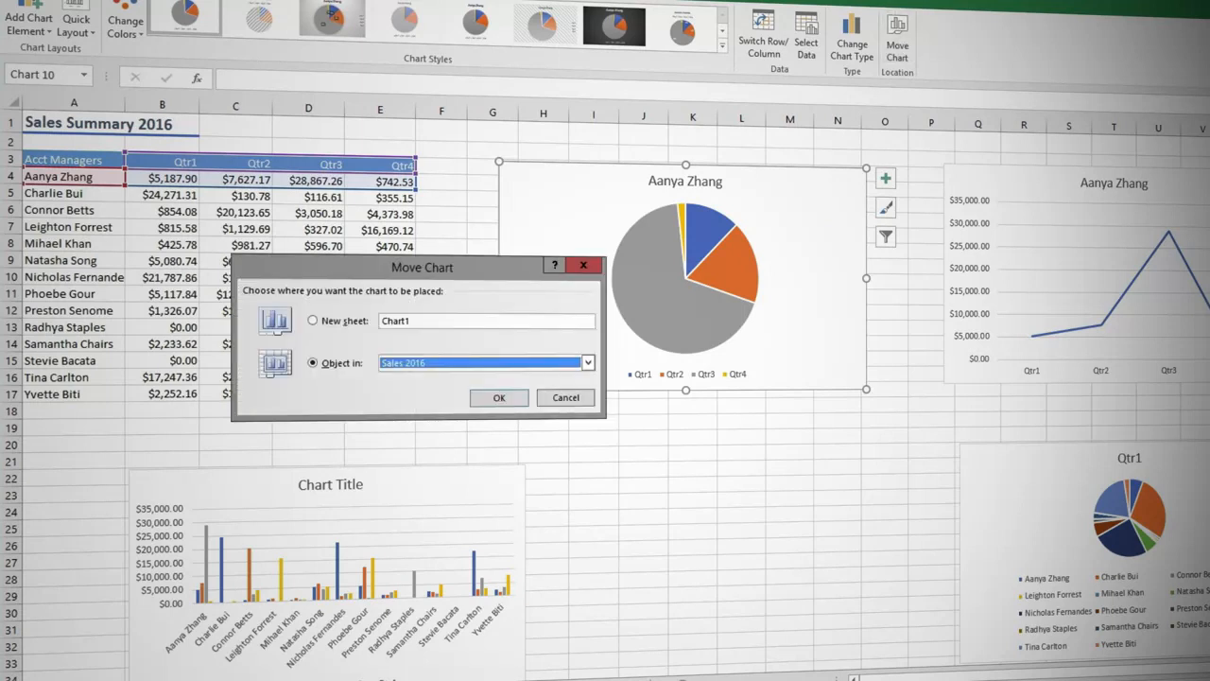
{"action": "left_click", "coordinate": [313, 321]}
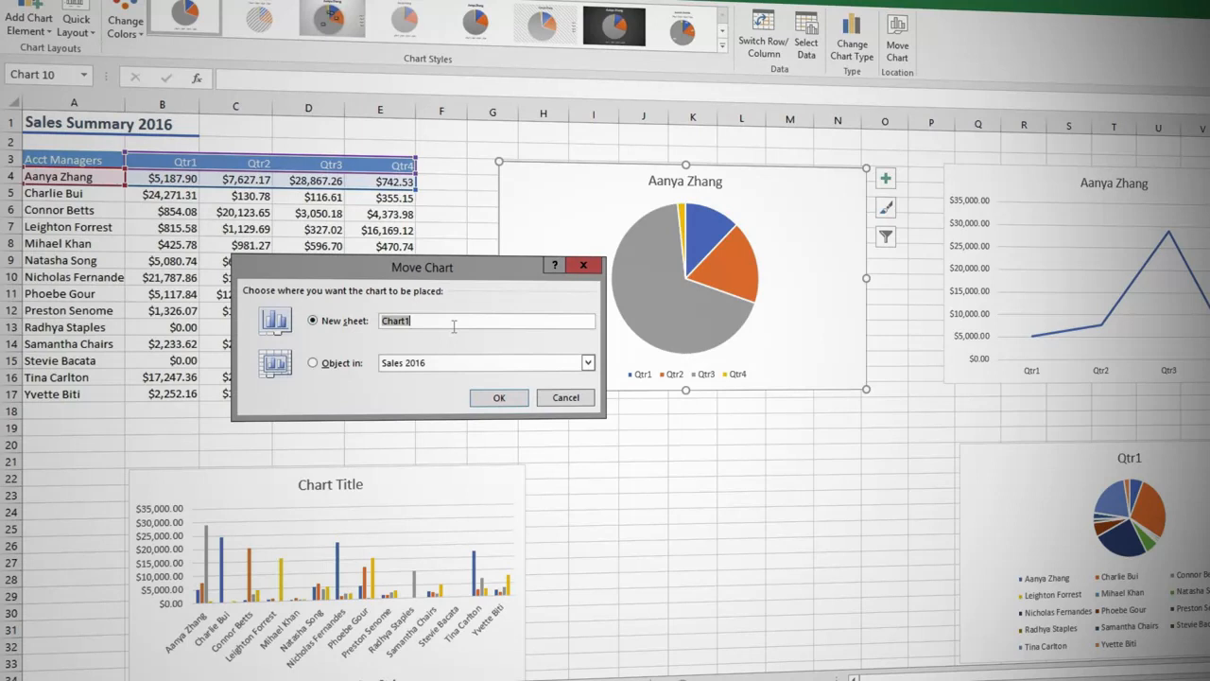
{"action": "type", "text": "Aanya Zhang 2016"}
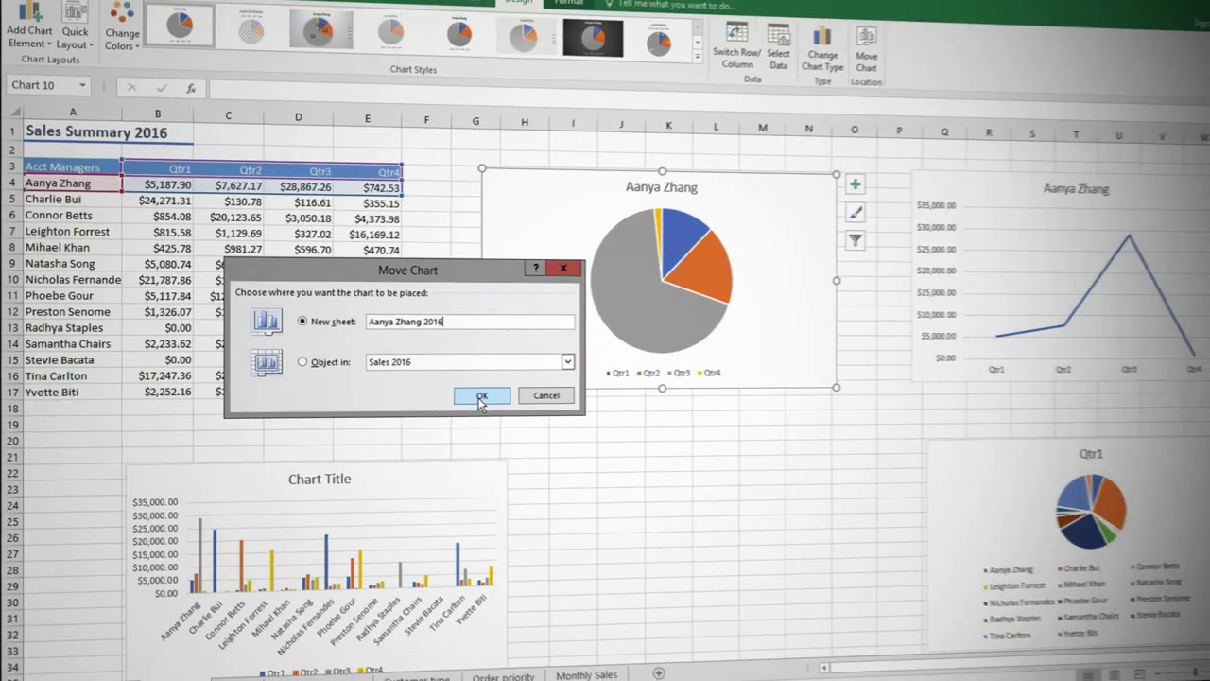
{"action": "left_click", "coordinate": [498, 398]}
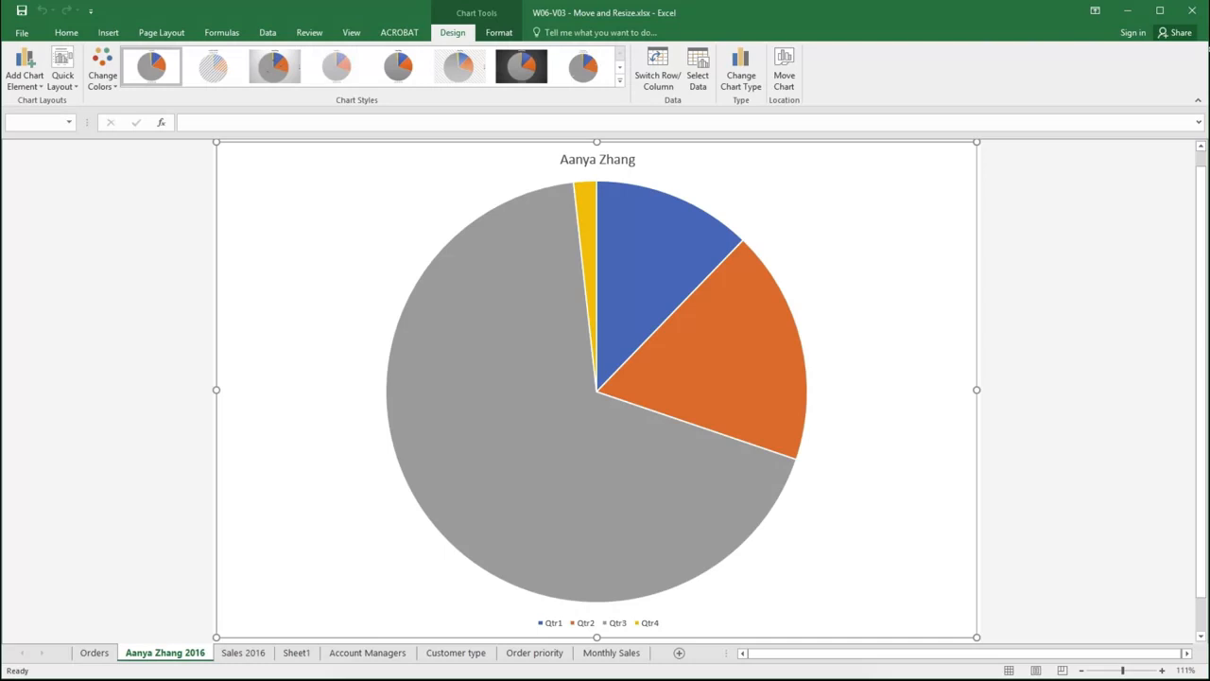
Enlarge the column chart on Sales 2016 from its upper-right corner, reaching up to row 6 and just past column O
{"action": "left_click", "coordinate": [244, 653]}
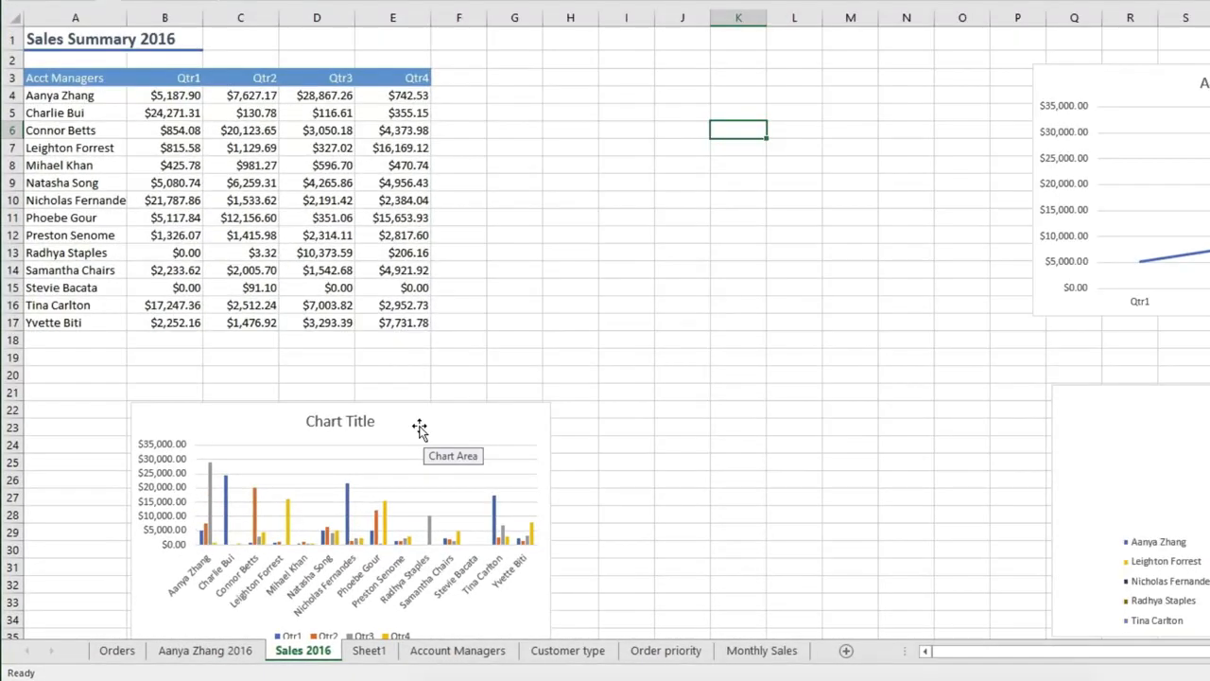
{"action": "left_click", "coordinate": [340, 479]}
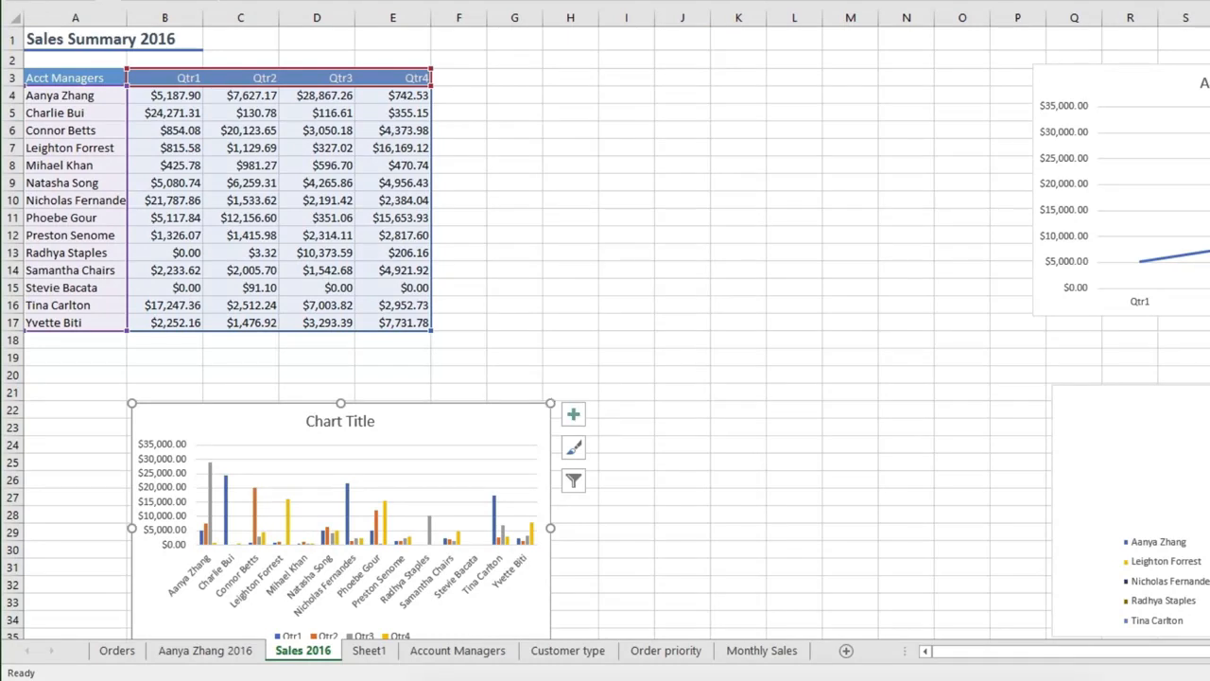
{"action": "left_click_drag", "start_coordinate": [550, 403], "coordinate": [1002, 123]}
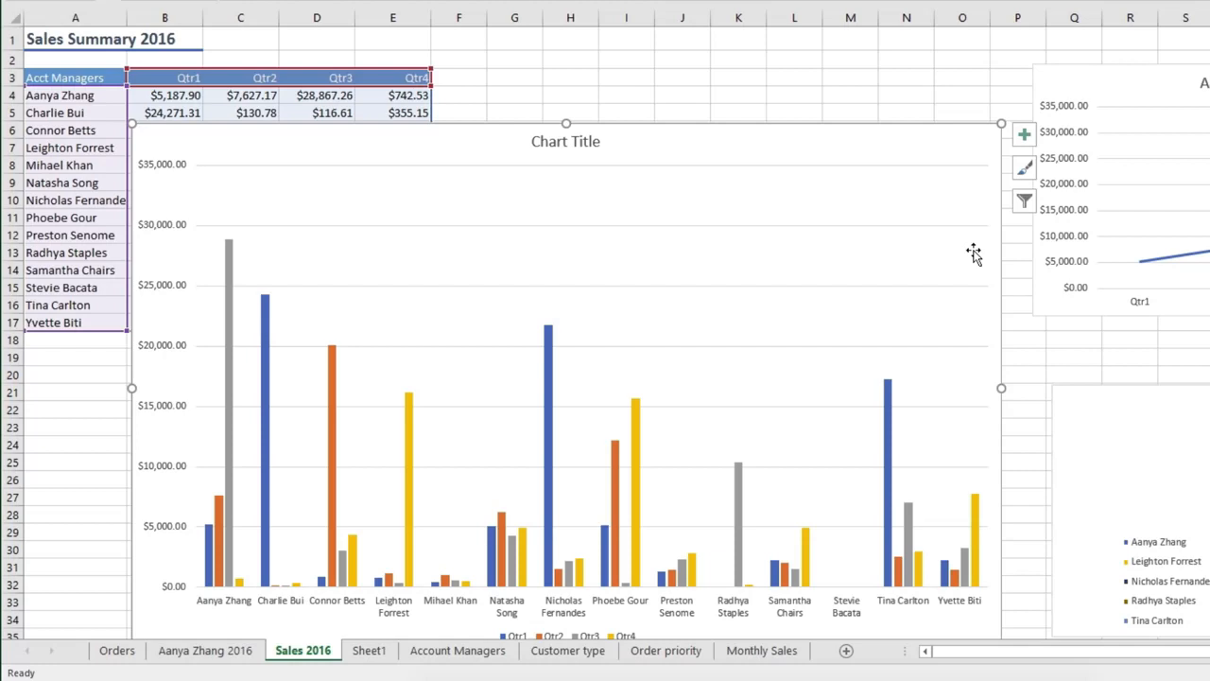
Turn on gridline printing for the Sales 2016 sheet
{"action": "left_click", "coordinate": [721, 84]}
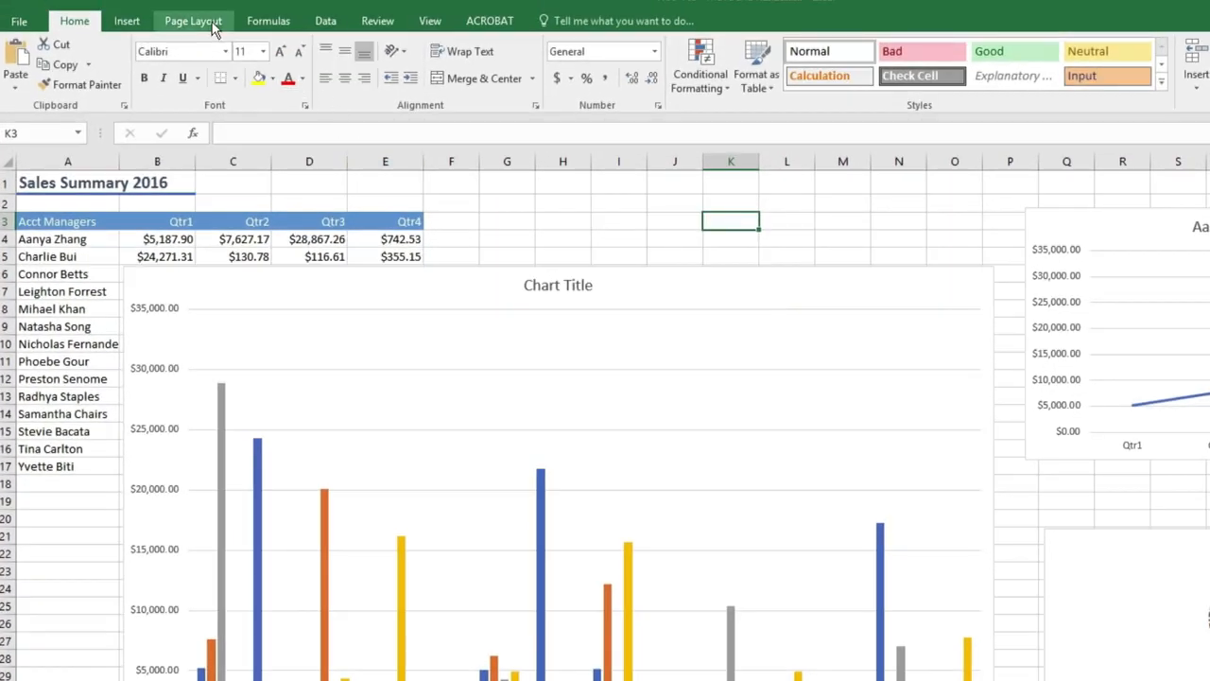
{"action": "left_click", "coordinate": [211, 23]}
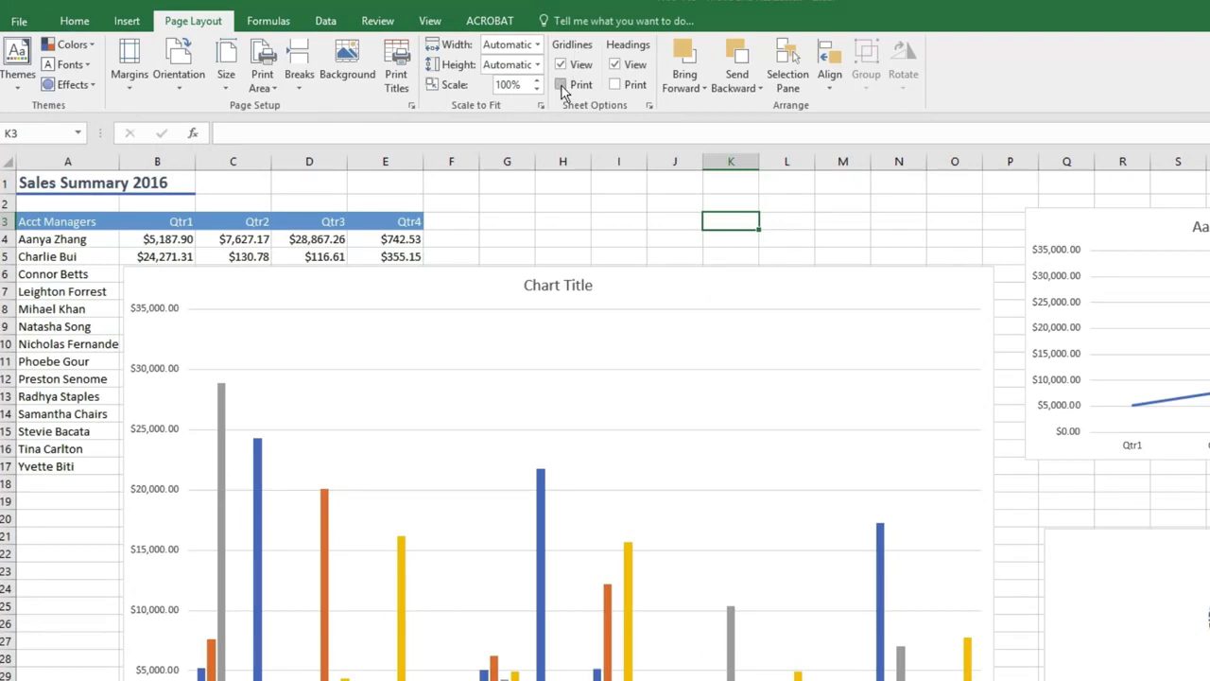
{"action": "left_click", "coordinate": [562, 84]}
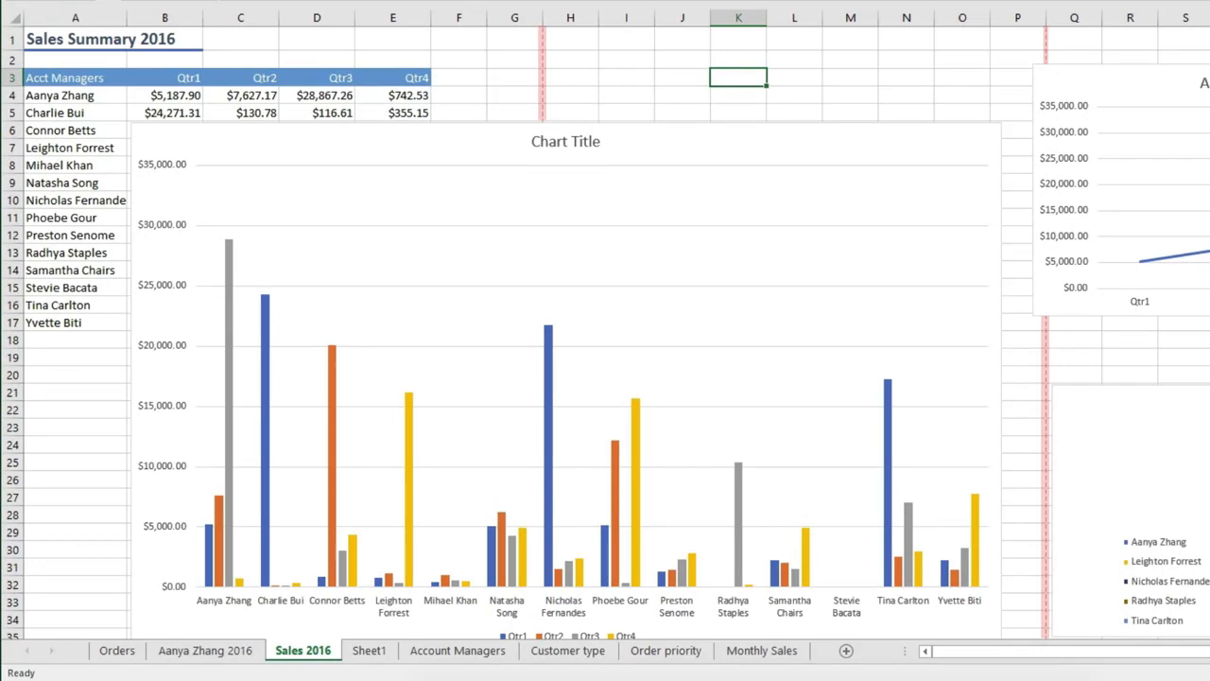
Set the page orientation of the Sales 2016 sheet to landscape
{"action": "left_click", "coordinate": [662, 148]}
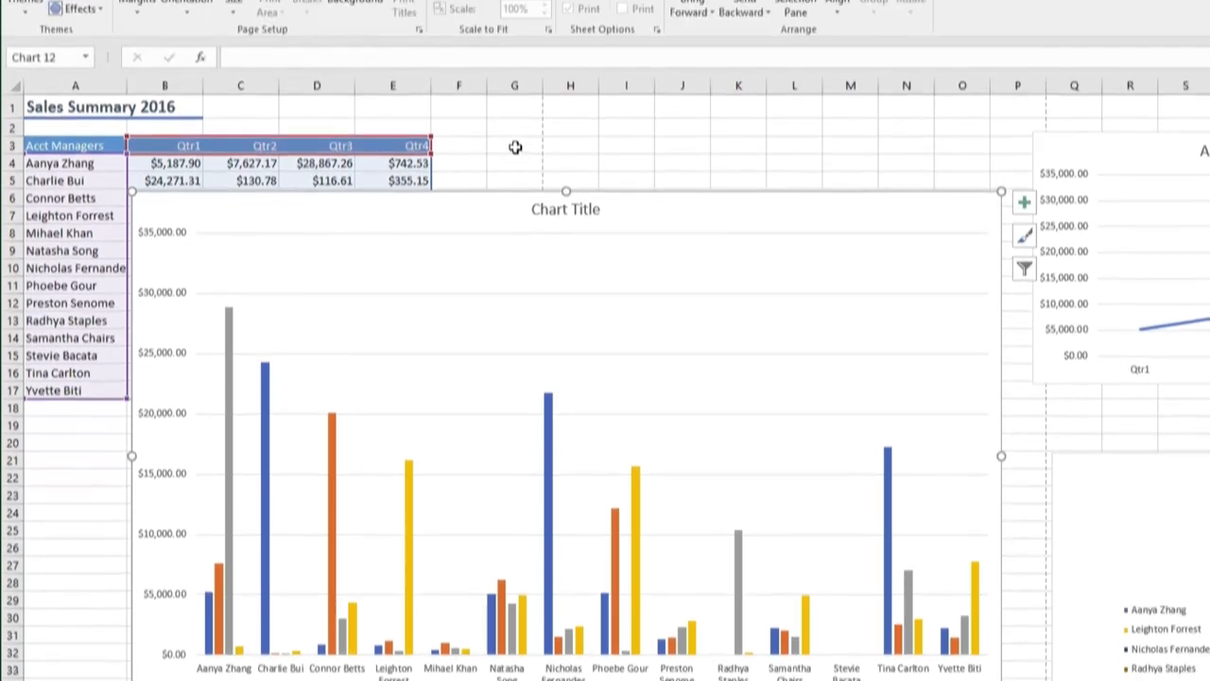
{"action": "left_click", "coordinate": [515, 78]}
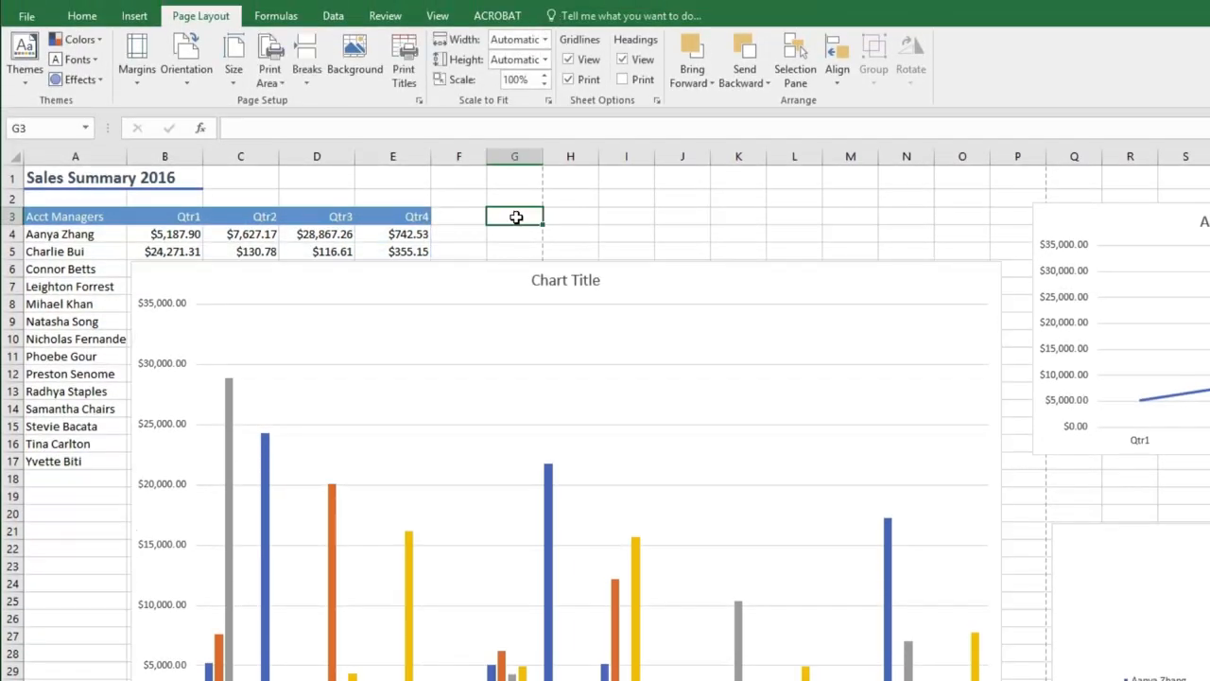
{"action": "left_click", "coordinate": [192, 71]}
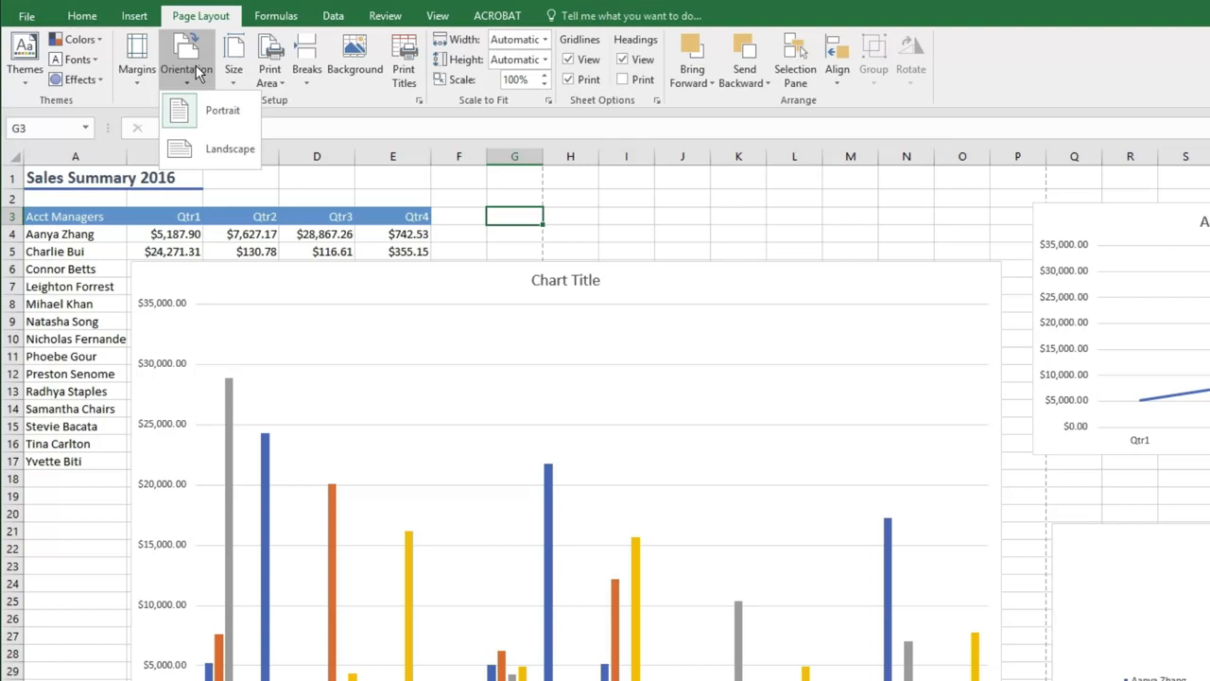
{"action": "left_click", "coordinate": [216, 149]}
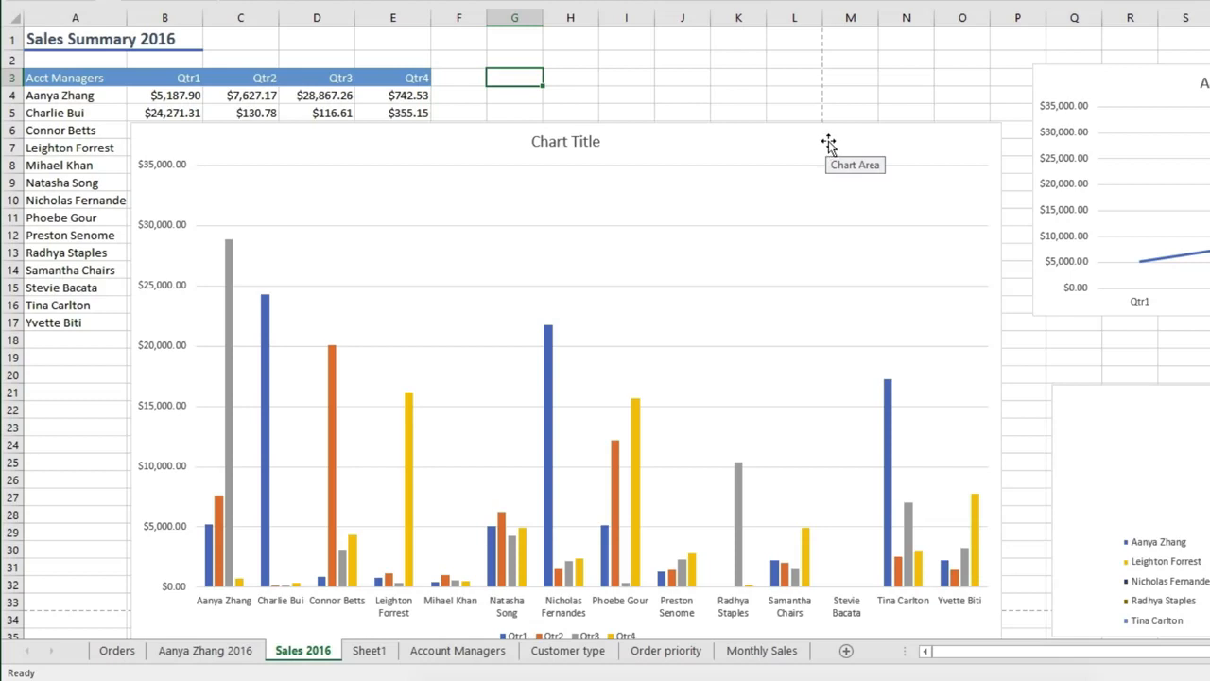
Move the column chart below the sales table and shrink it to fit the first page, ending within column L and row 33
{"action": "left_click_drag", "start_coordinate": [840, 130], "coordinate": [737, 361]}
{"action": "scroll", "coordinate": [756, 358], "scroll_direction": "down", "scroll_amount": 3}
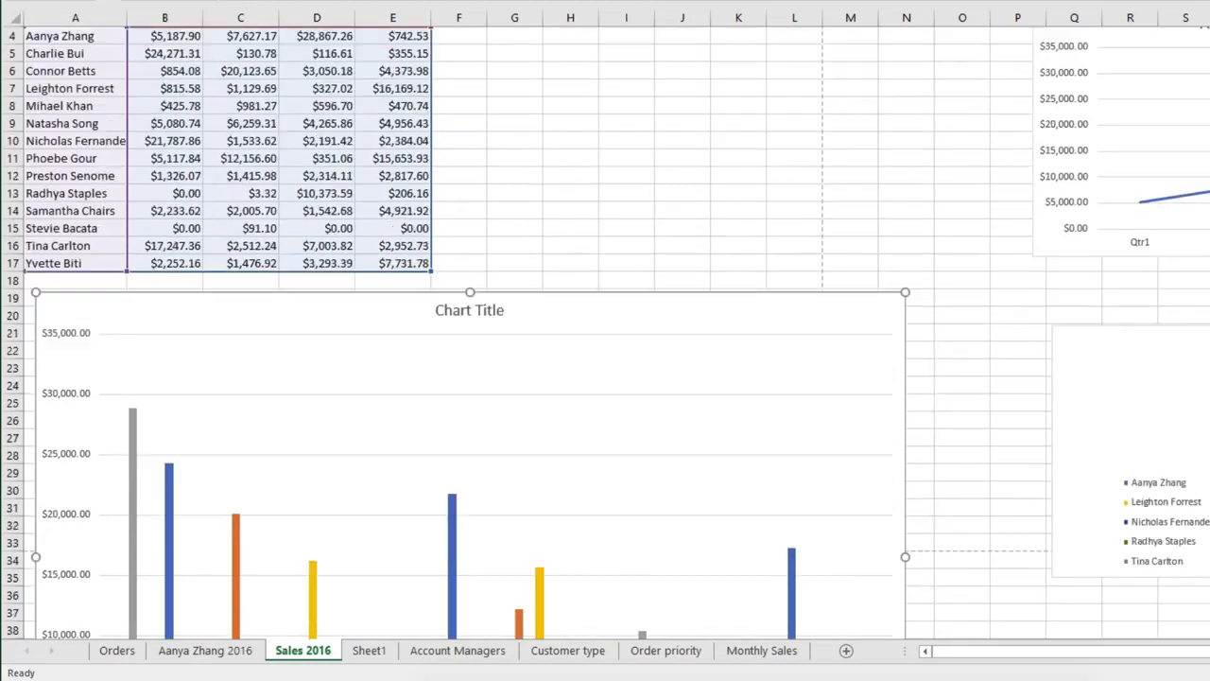
{"action": "left_click_drag", "start_coordinate": [905, 188], "coordinate": [797, 197]}
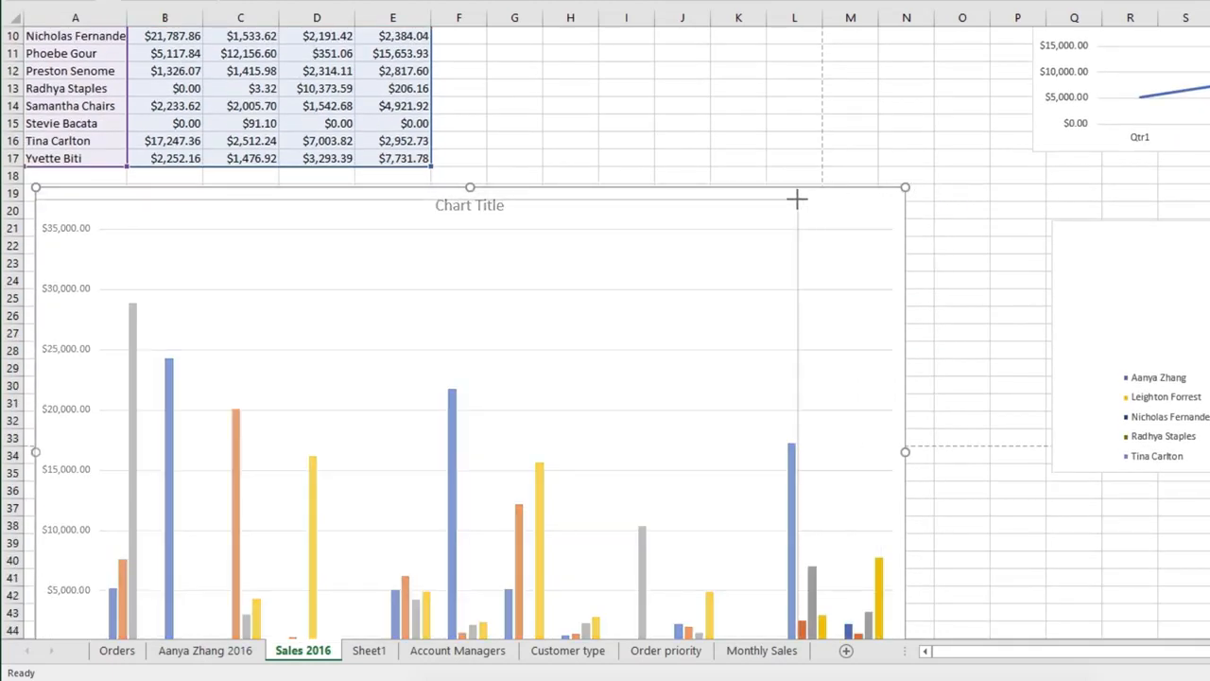
{"action": "scroll", "coordinate": [838, 216], "scroll_direction": "down", "scroll_amount": 3}
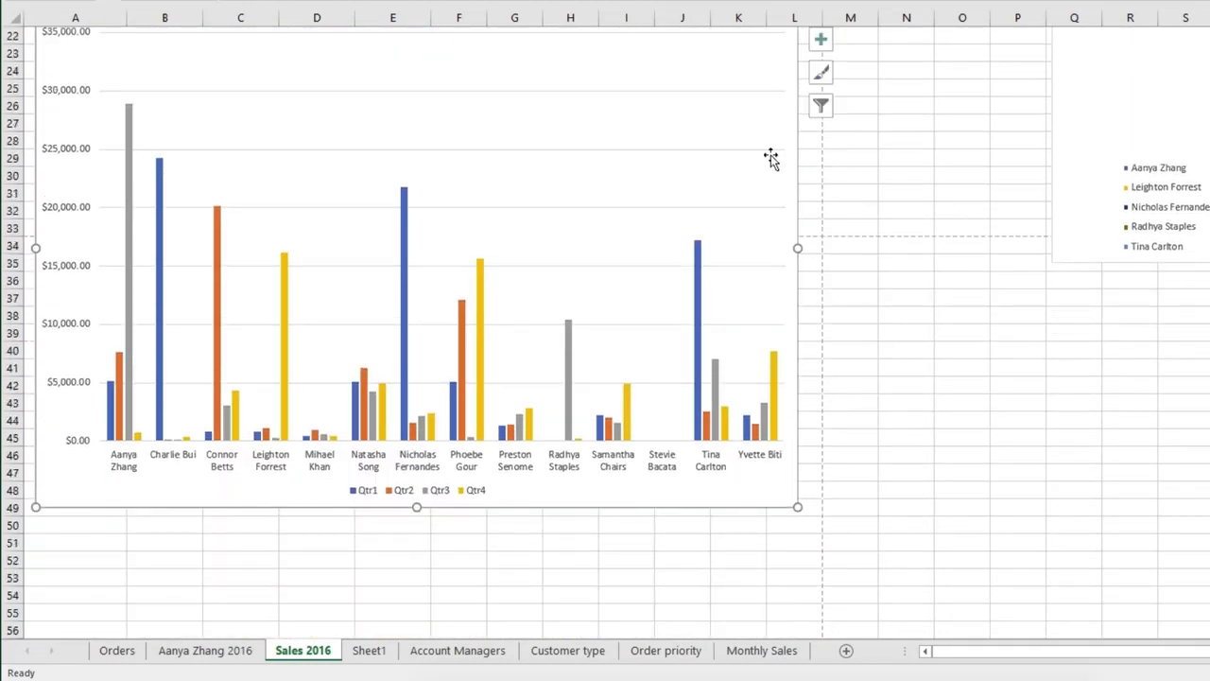
{"action": "scroll", "coordinate": [769, 157], "scroll_direction": "up", "scroll_amount": 1}
{"action": "left_click_drag", "start_coordinate": [421, 596], "coordinate": [432, 330]}
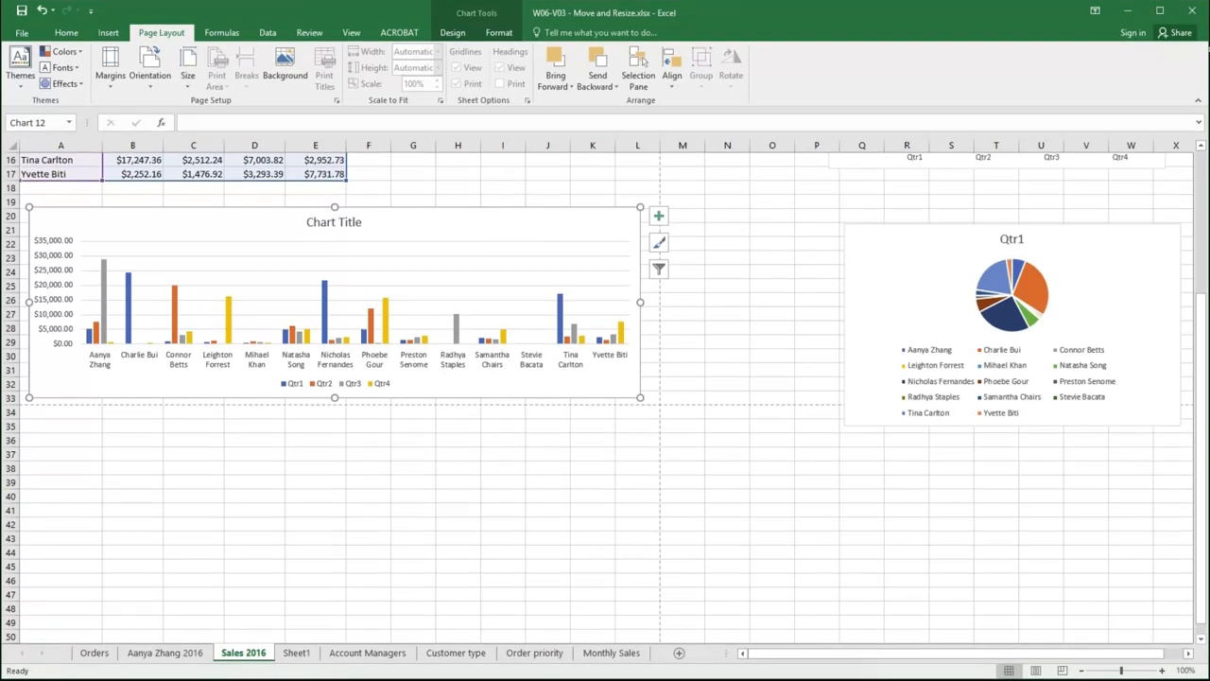
Move the column chart just below the row 33 page break and extend its lower edge to about row 56
{"action": "left_click_drag", "start_coordinate": [493, 223], "coordinate": [499, 419]}
{"action": "scroll", "coordinate": [489, 423], "scroll_direction": "down", "scroll_amount": 2}
{"action": "scroll", "coordinate": [487, 420], "scroll_direction": "down", "scroll_amount": 3}
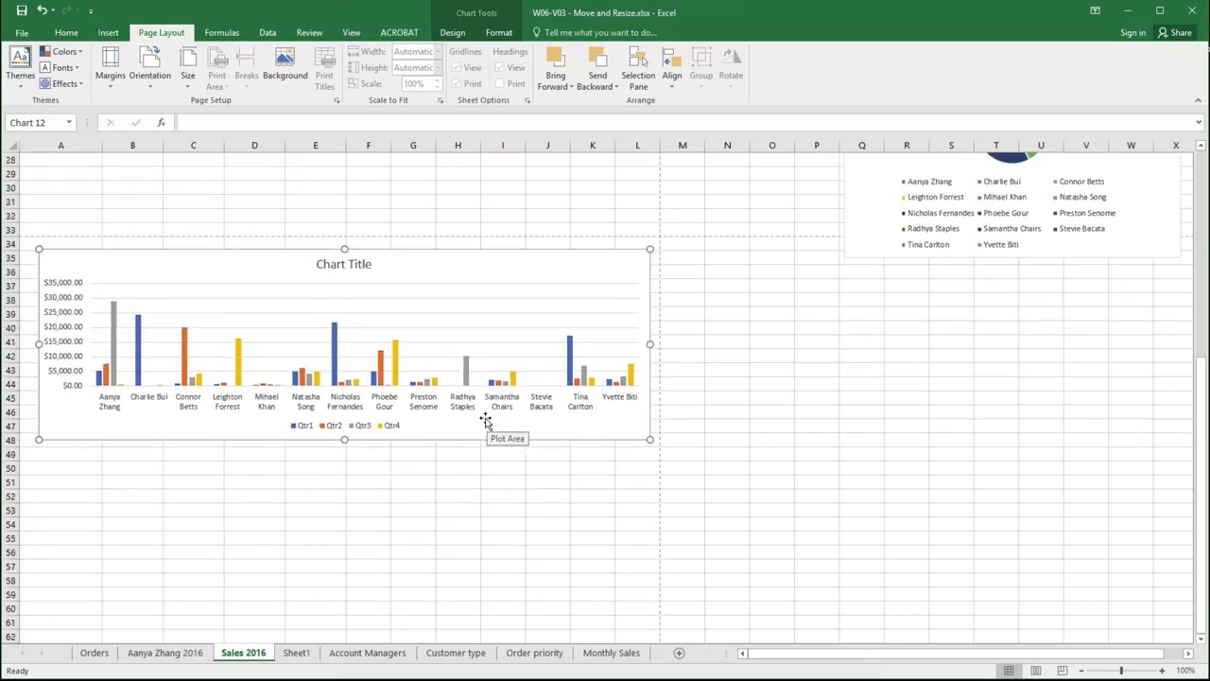
{"action": "left_click_drag", "start_coordinate": [339, 439], "coordinate": [345, 516]}
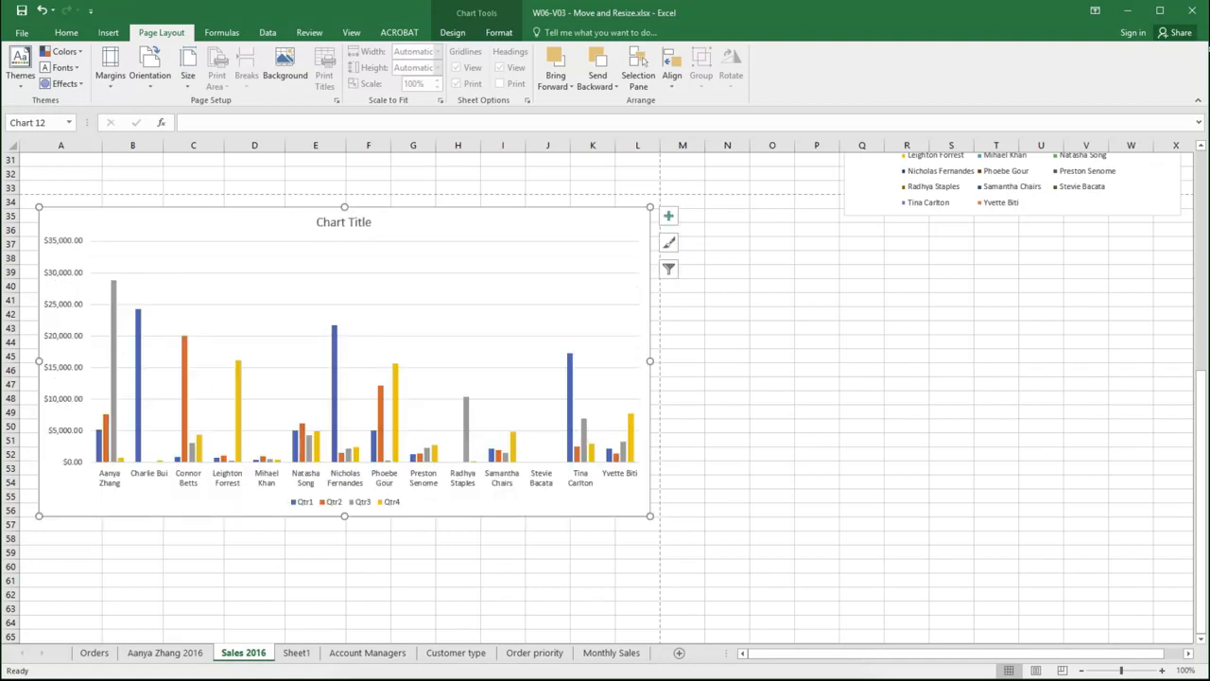